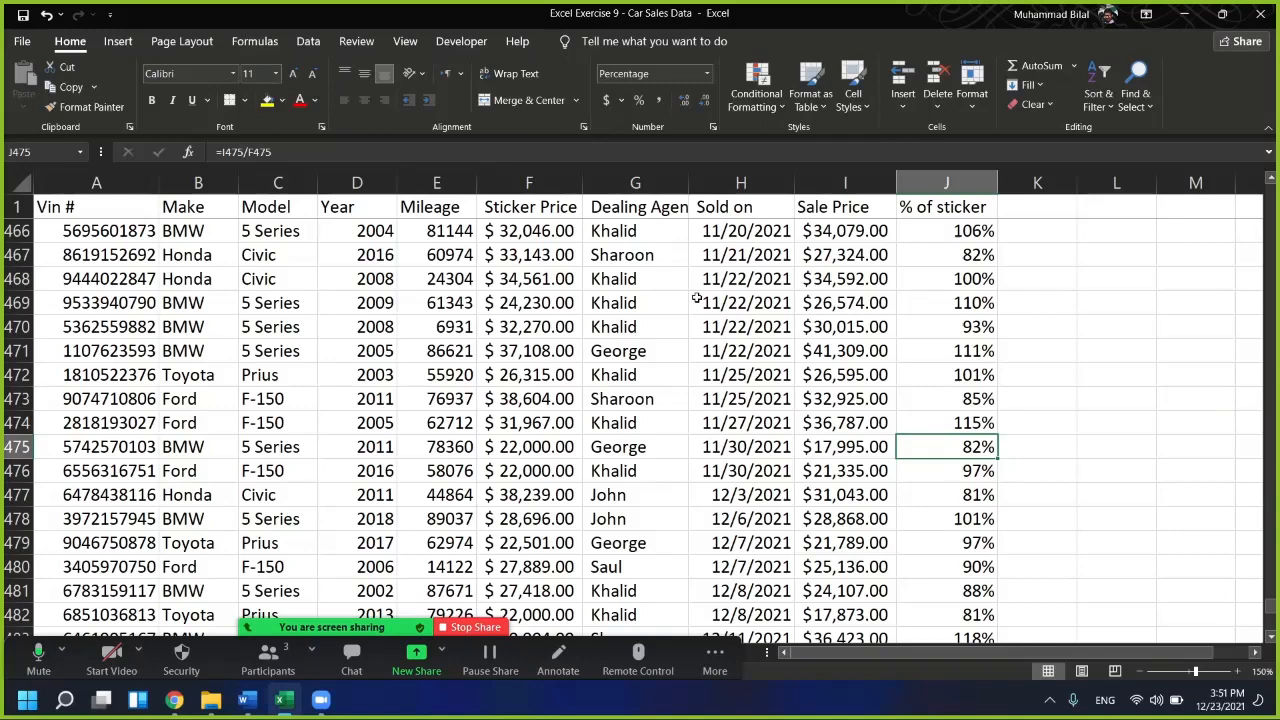
Examine the Make, Sticker Price, Dealing Agent, Sold on, % of sticker and Vin # columns of the car sales data
left_click(563, 331)
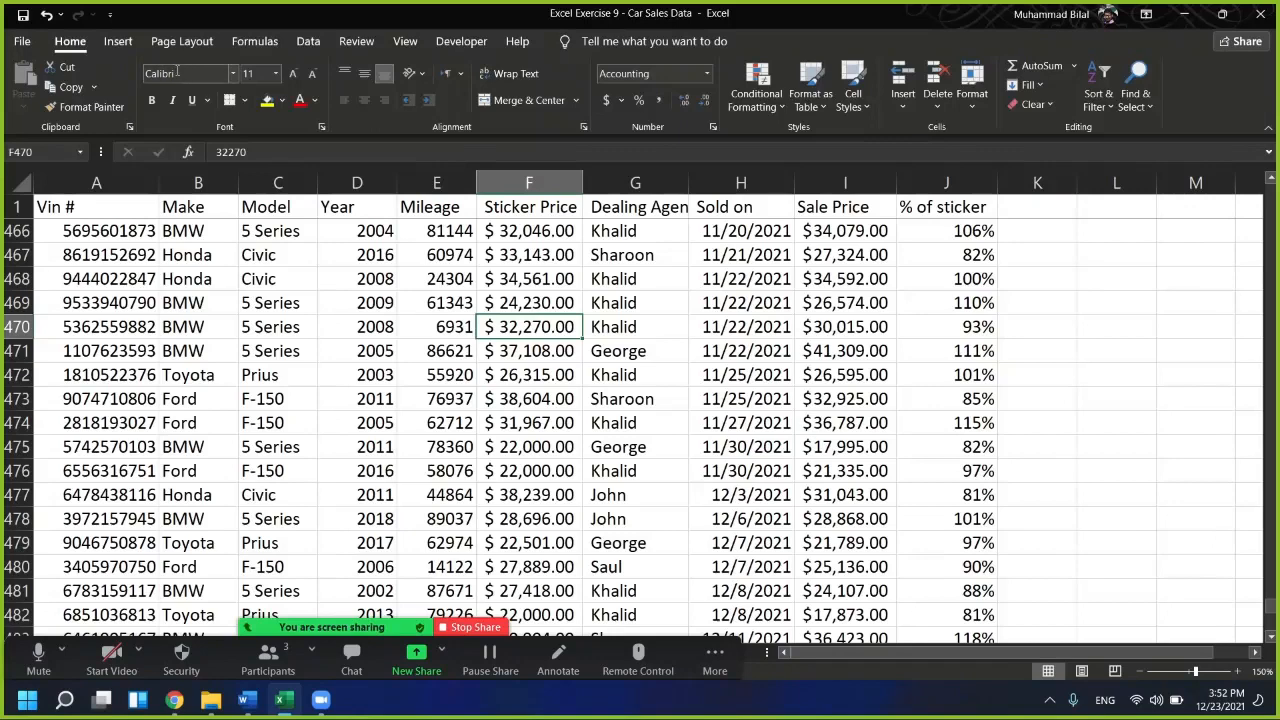
left_click(124, 46)
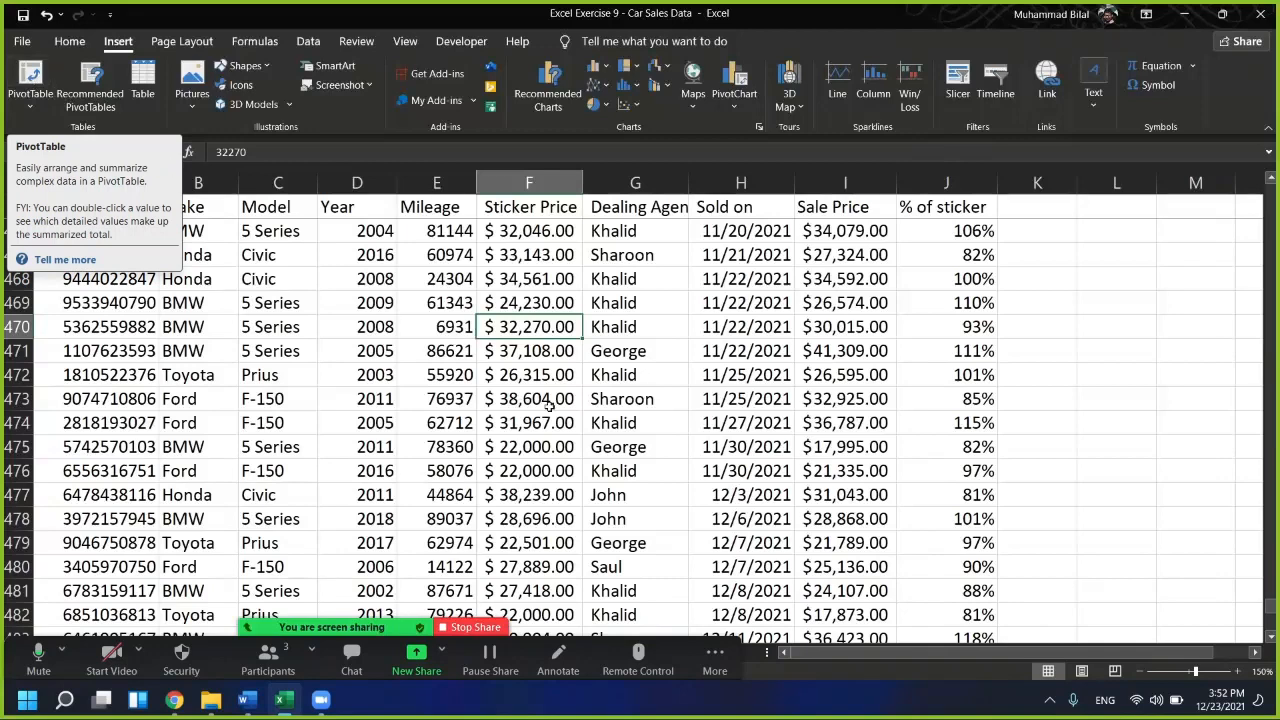
left_click(718, 392)
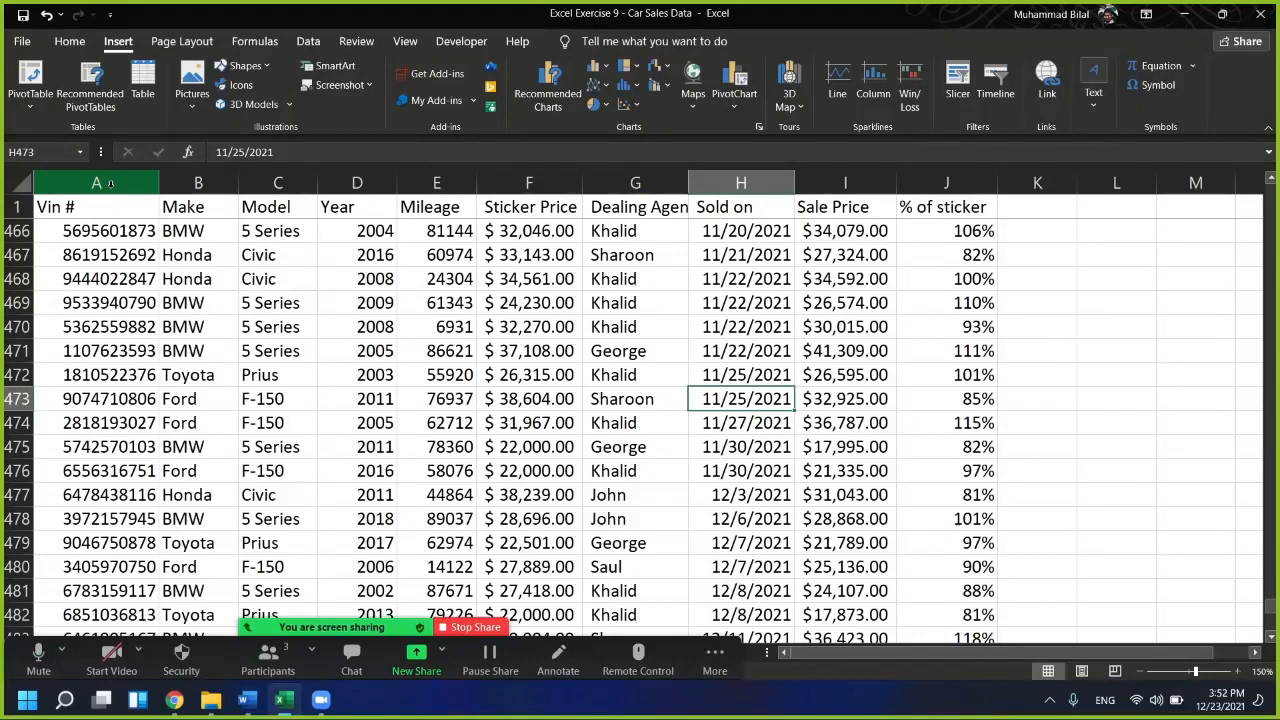
left_click(201, 182)
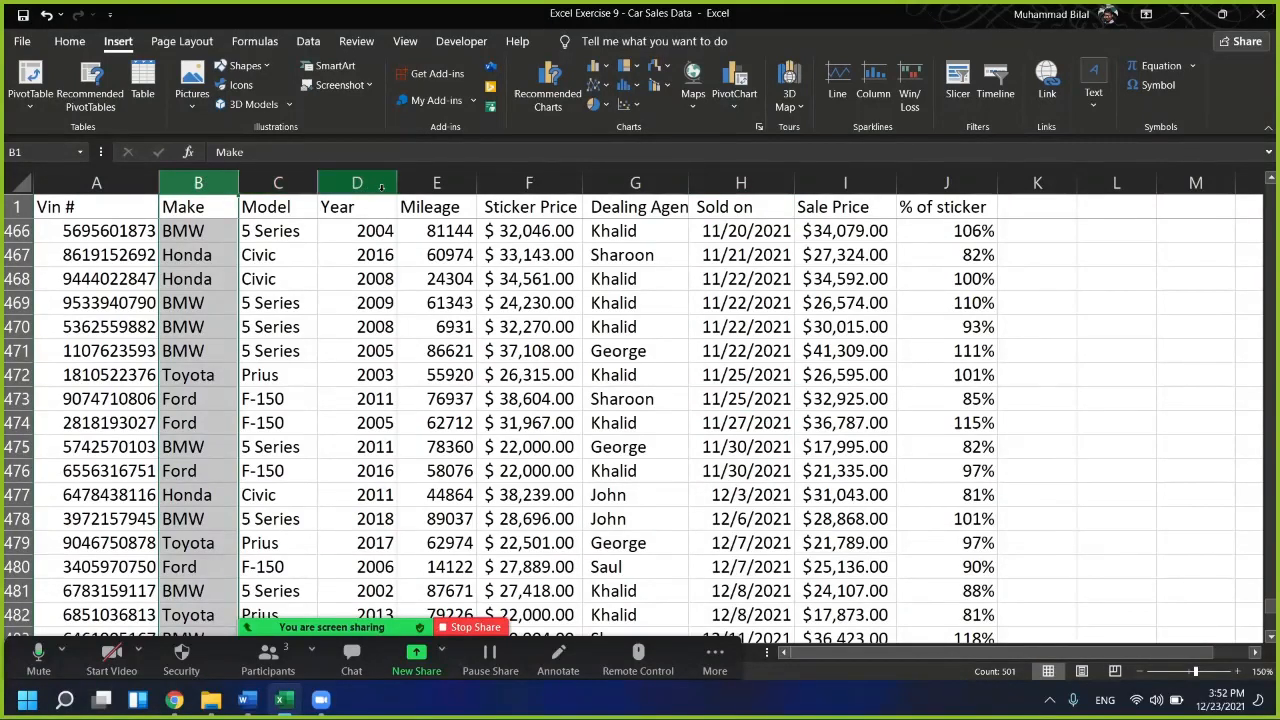
left_click(506, 182)
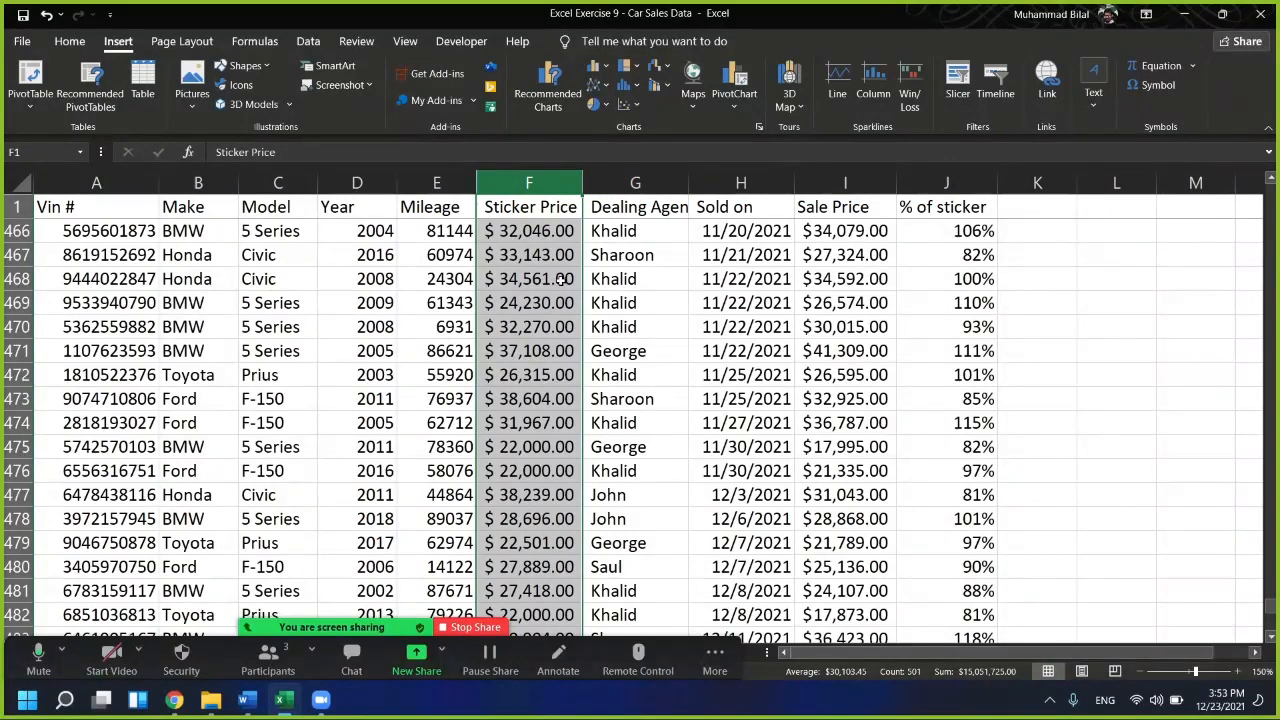
left_click(636, 182)
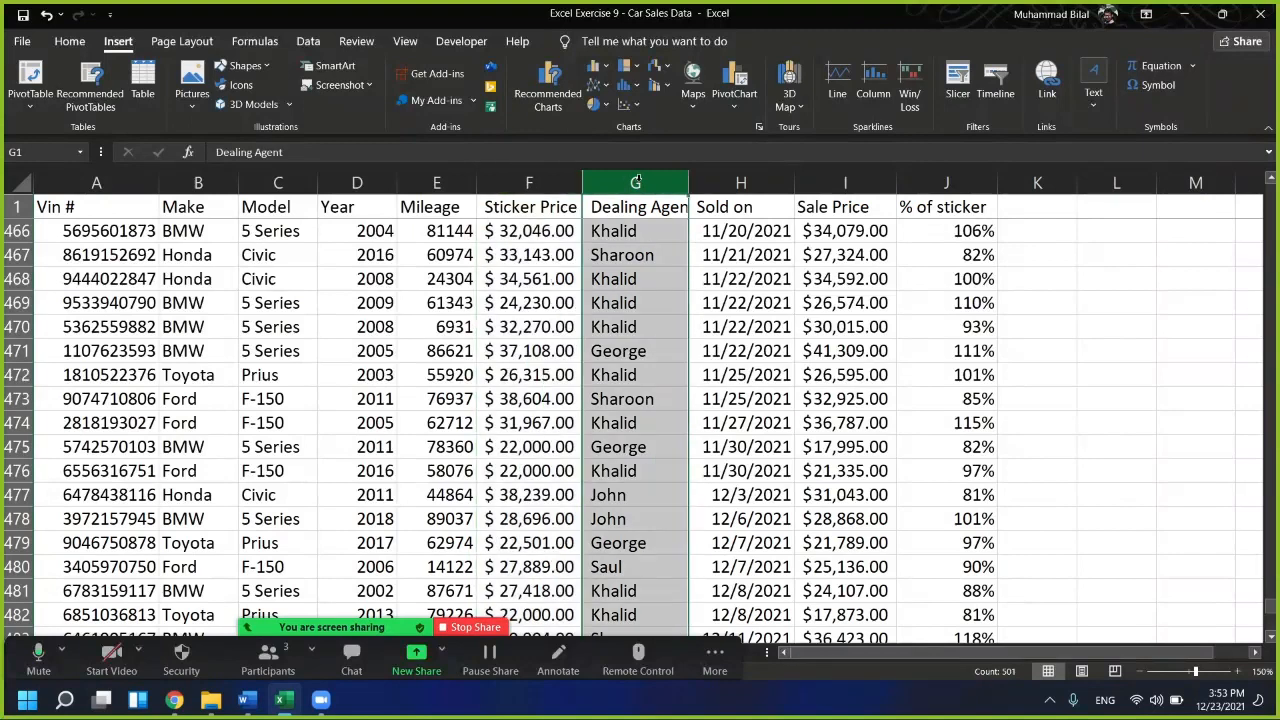
left_click(745, 182)
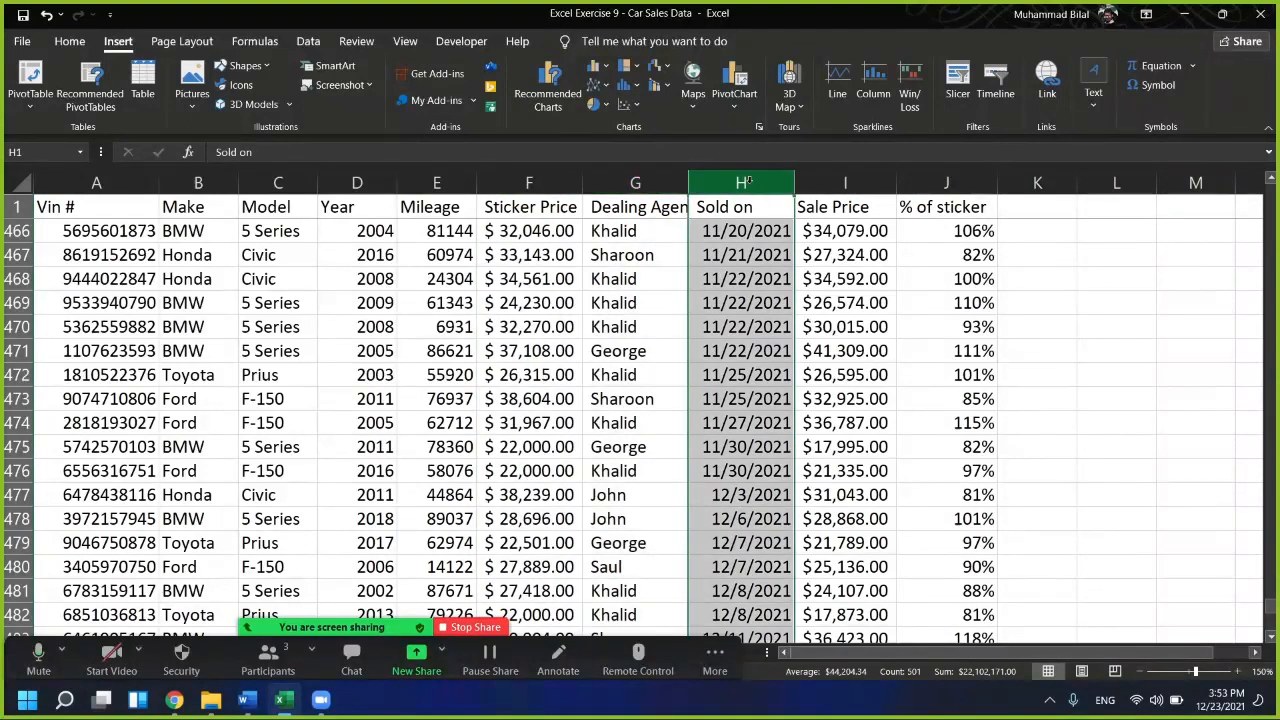
left_click_drag(749, 180, 836, 184)
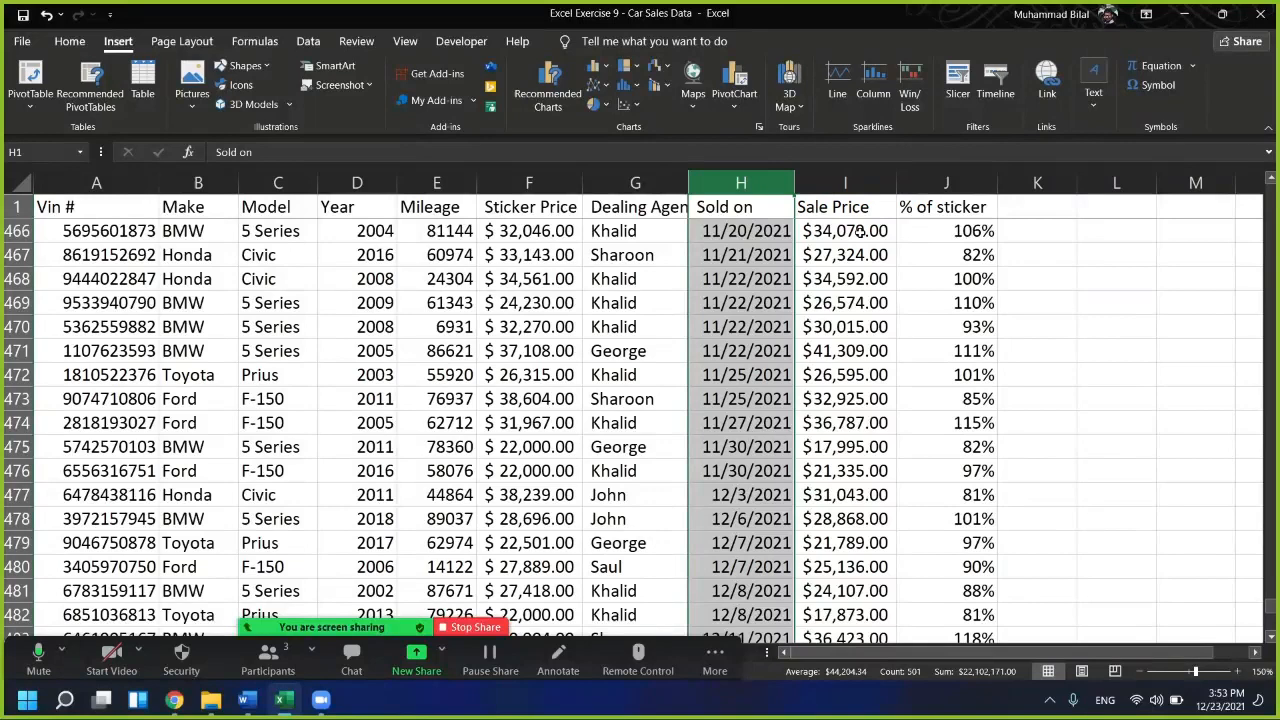
left_click(982, 231)
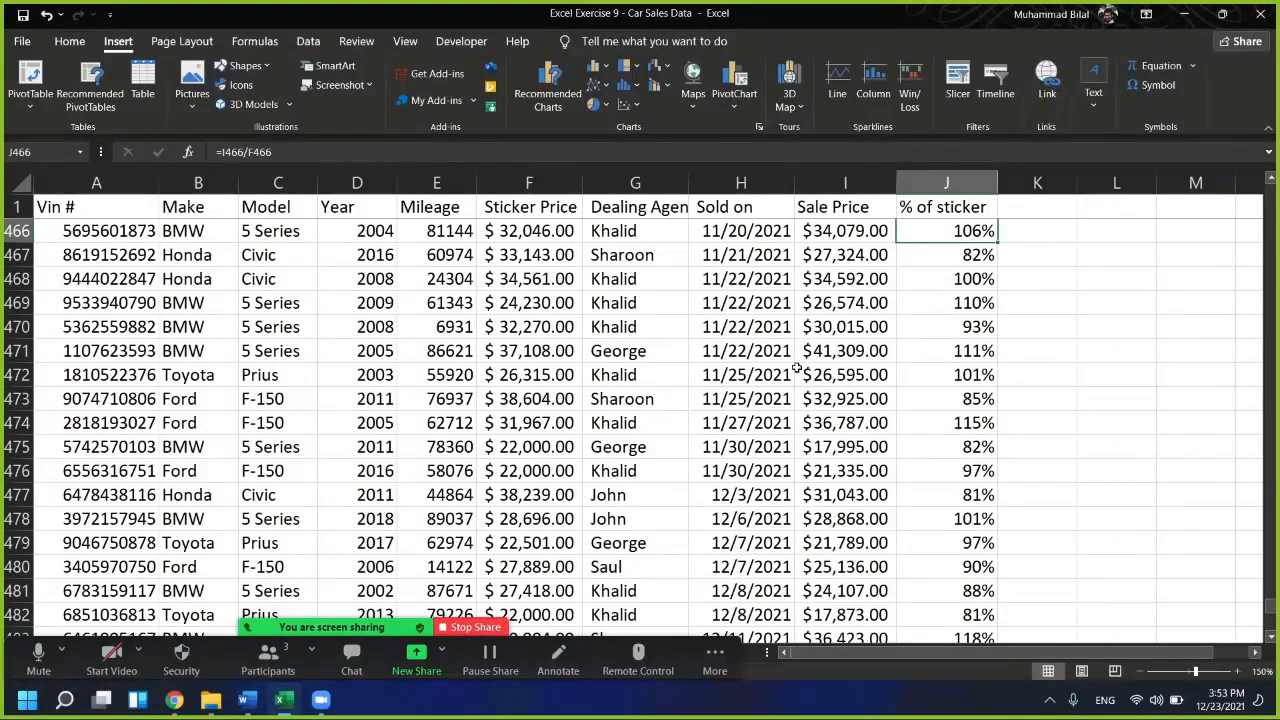
left_click(125, 186)
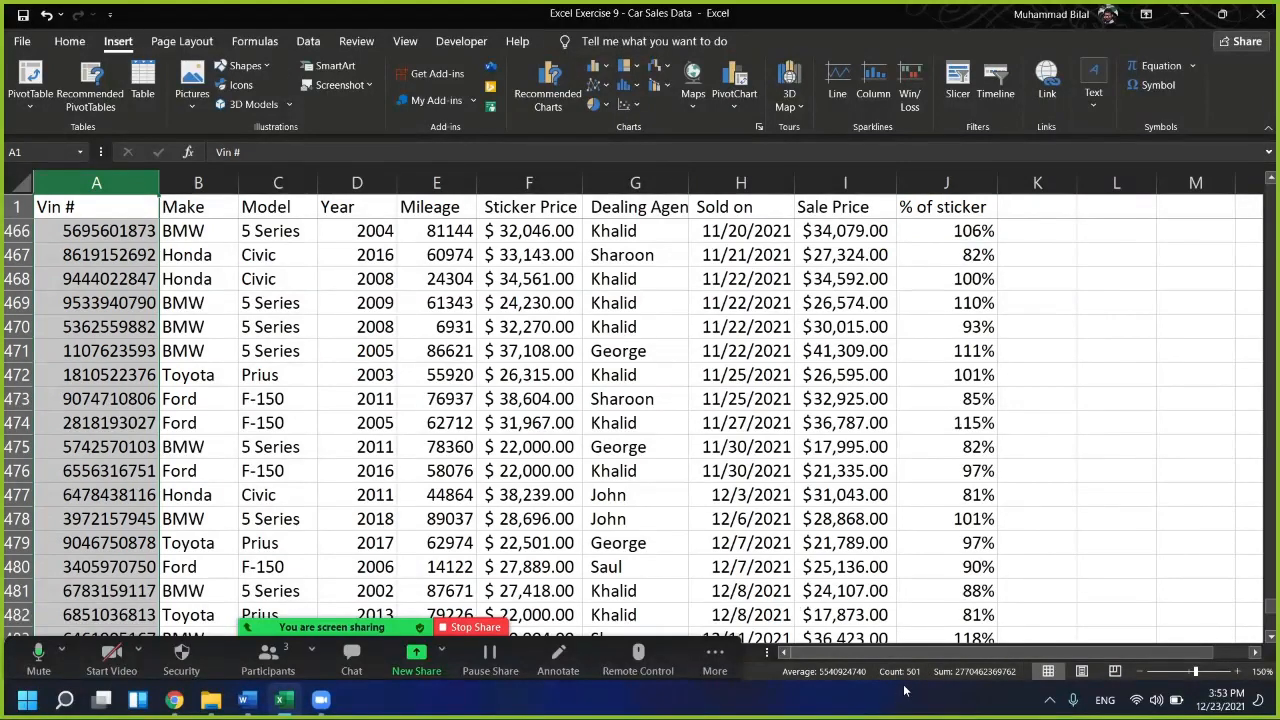
Create a PivotTable from the range 'Fleet Information'!$A$1:$J$501 on a new worksheet
left_click(612, 391)
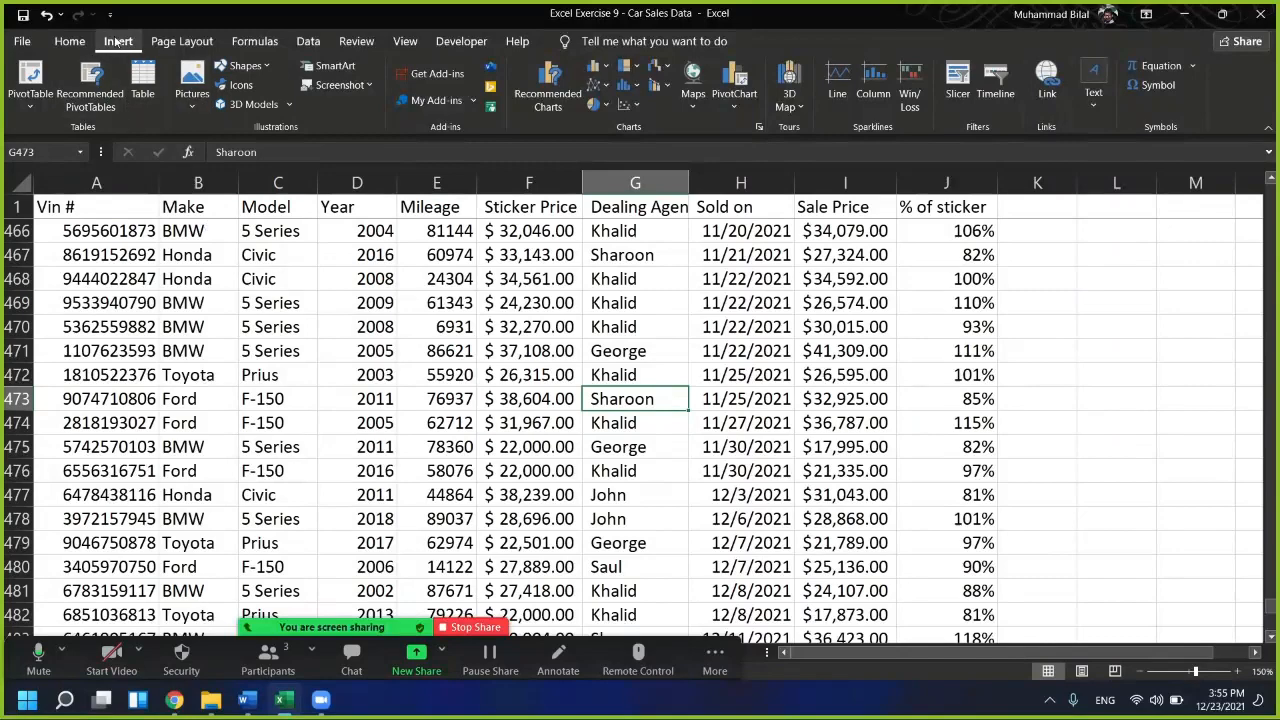
left_click(22, 93)
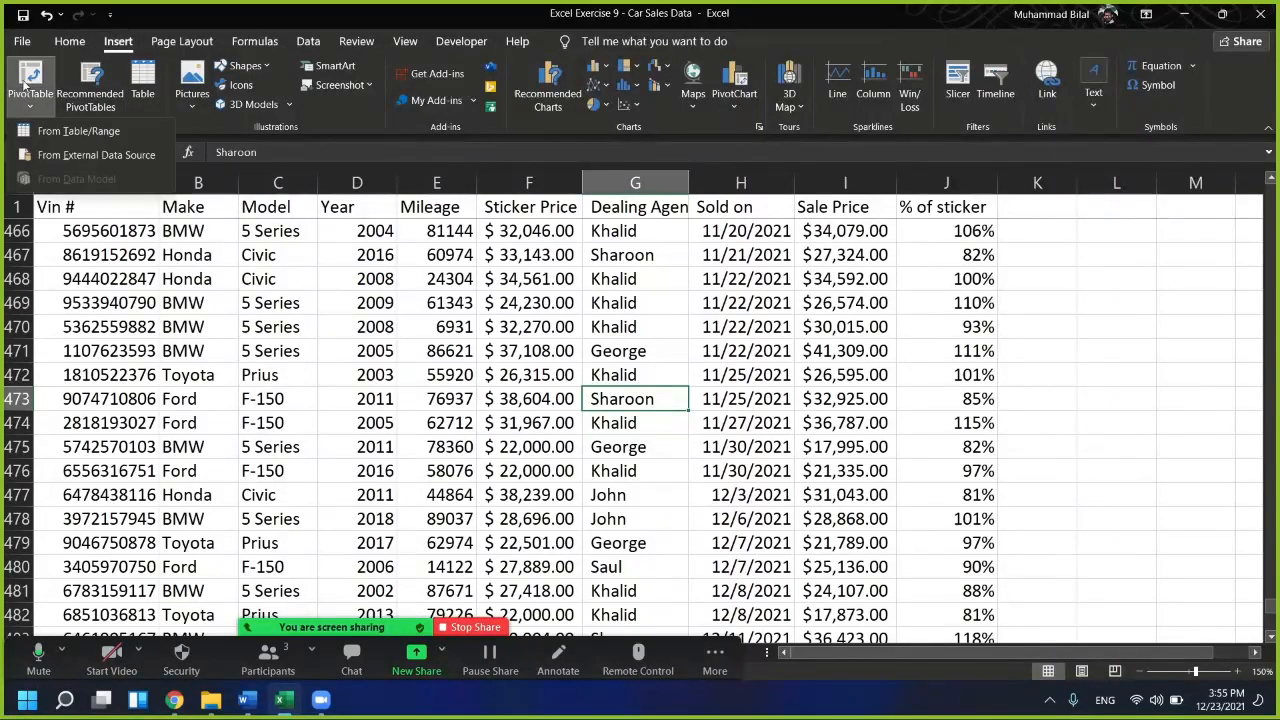
left_click(24, 76)
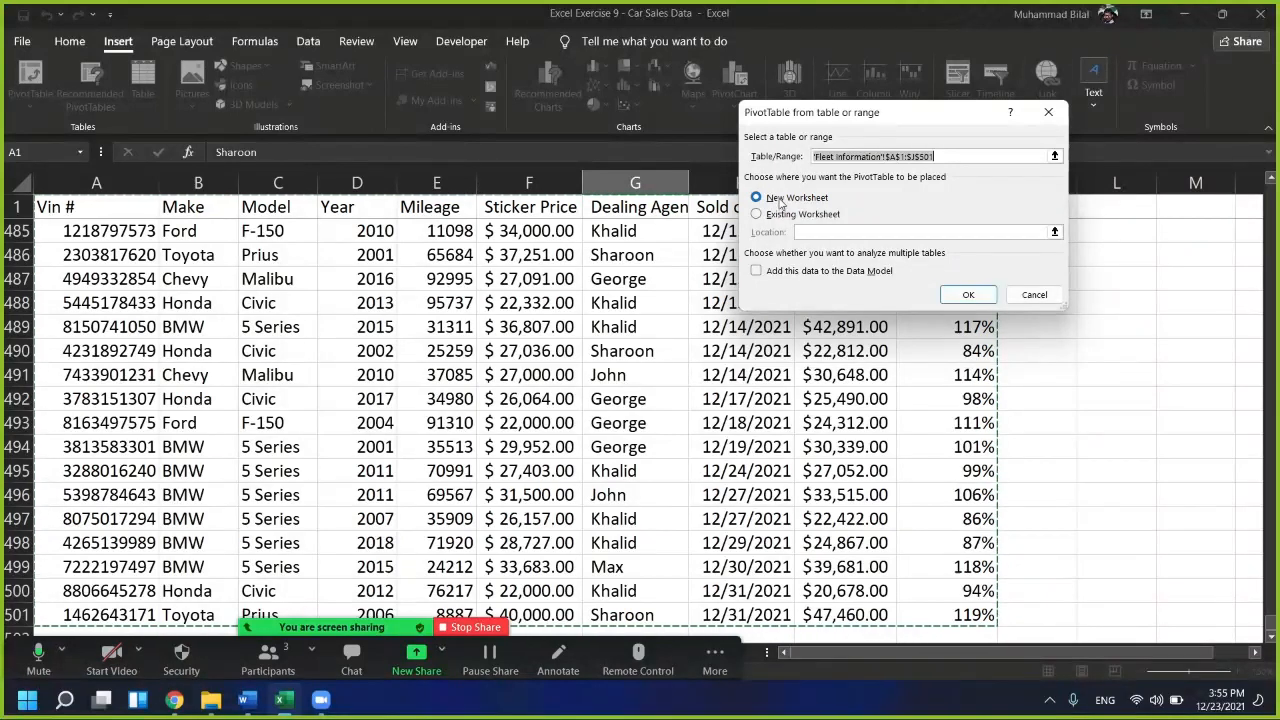
left_click(781, 199)
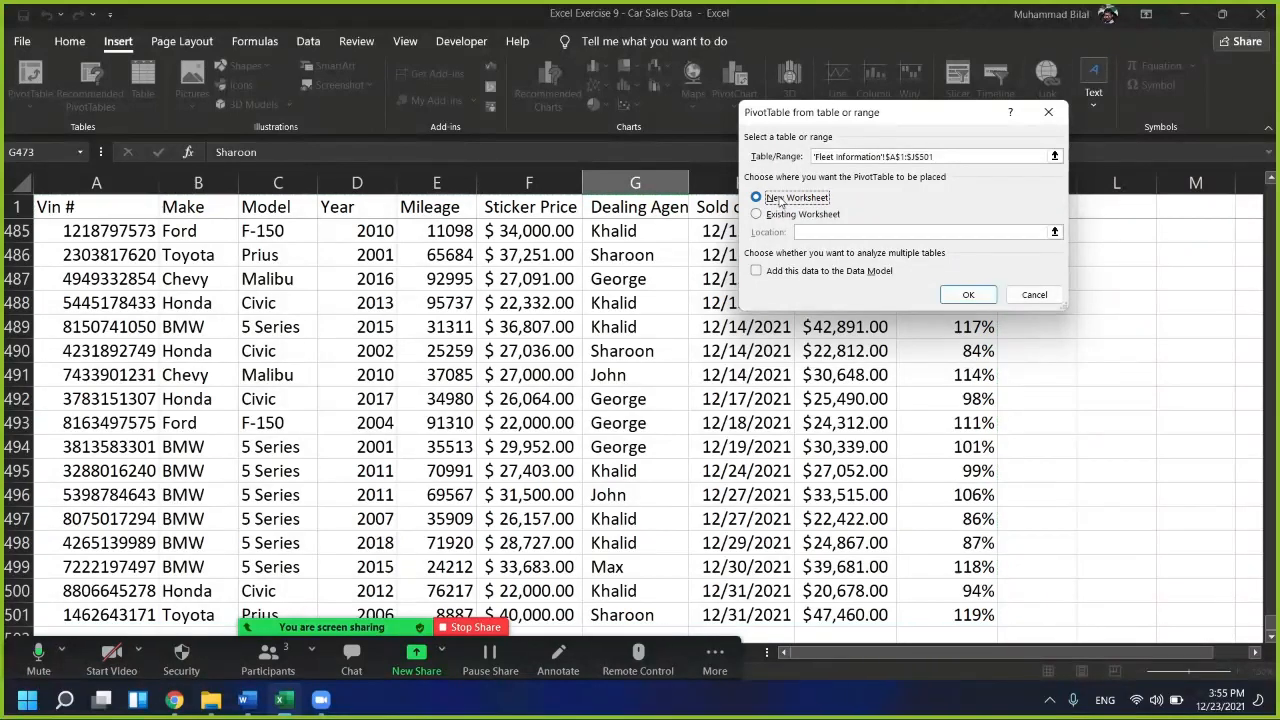
left_click(779, 215)
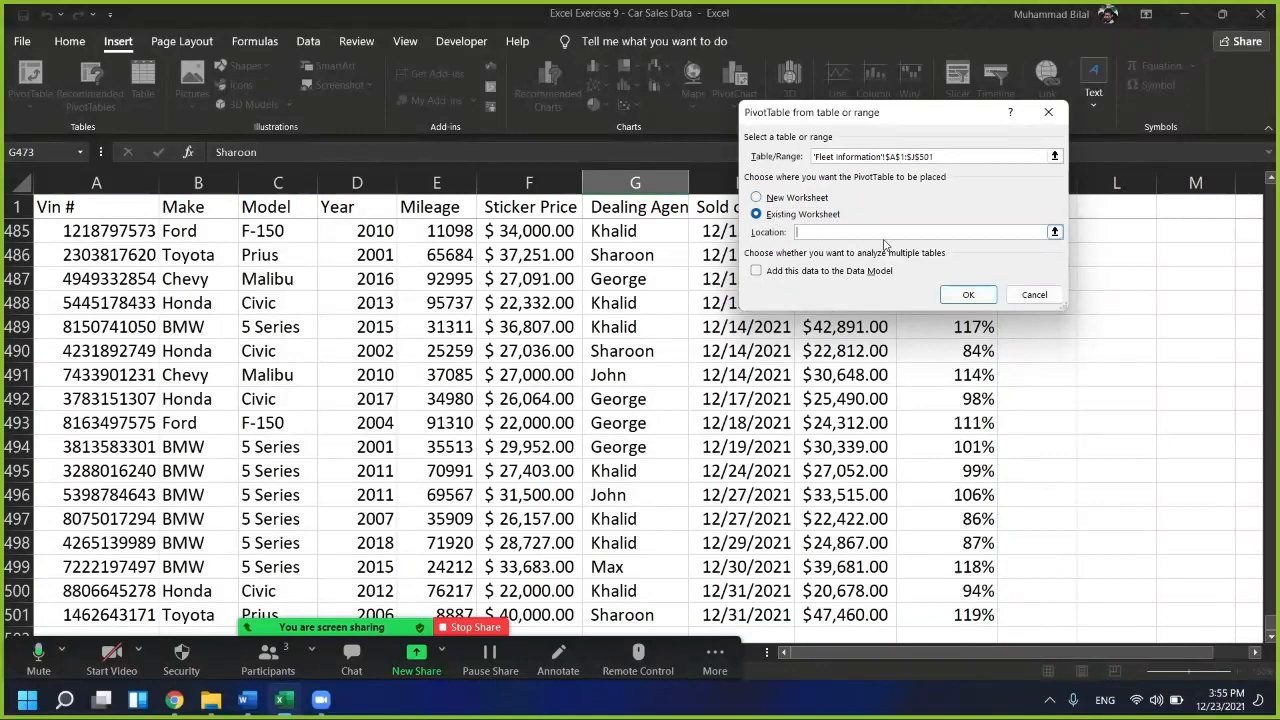
left_click(1193, 269)
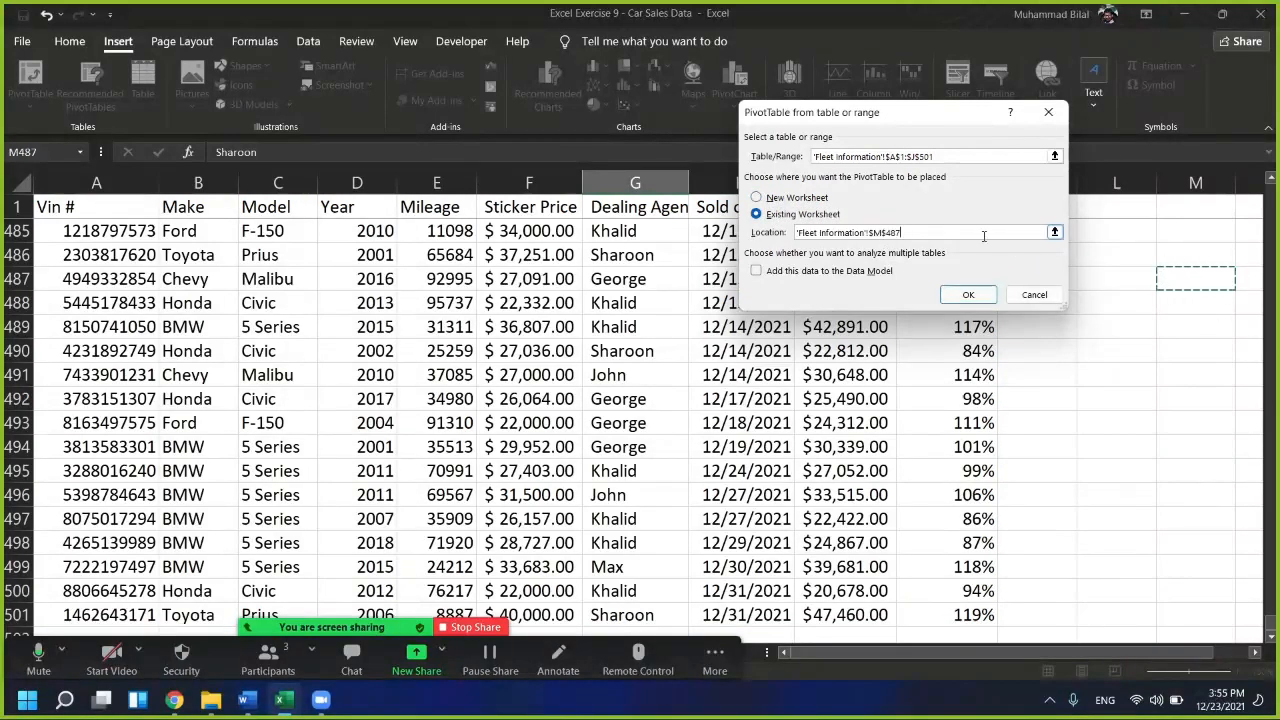
left_click(806, 199)
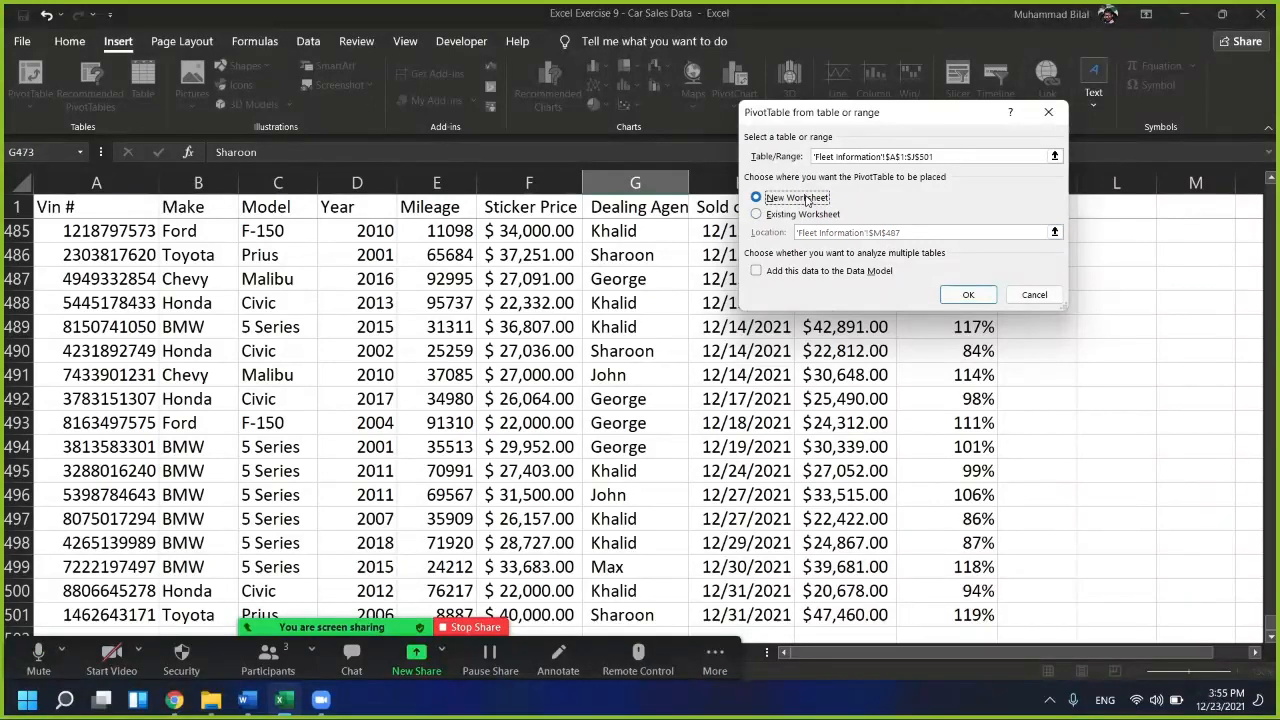
left_click(987, 293)
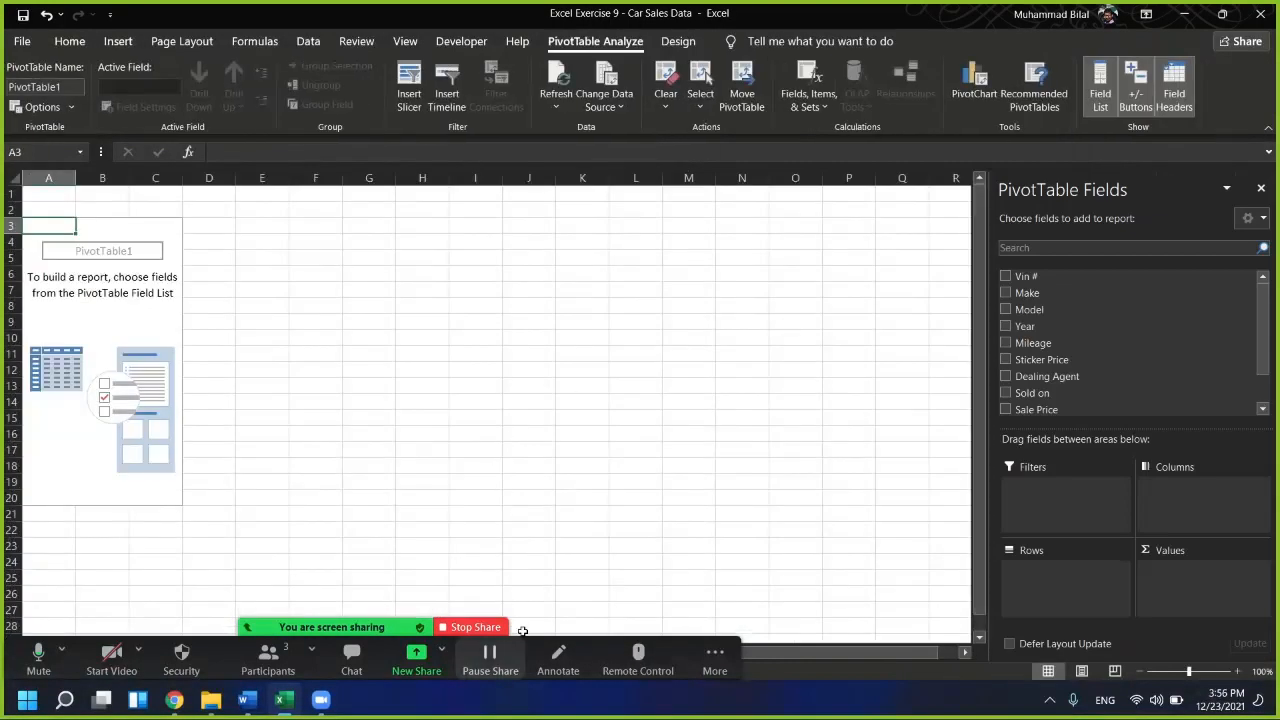
Place the Dealing Agent field in the PivotTable rows and also in the values as a count
left_click_drag(514, 658, 517, 627)
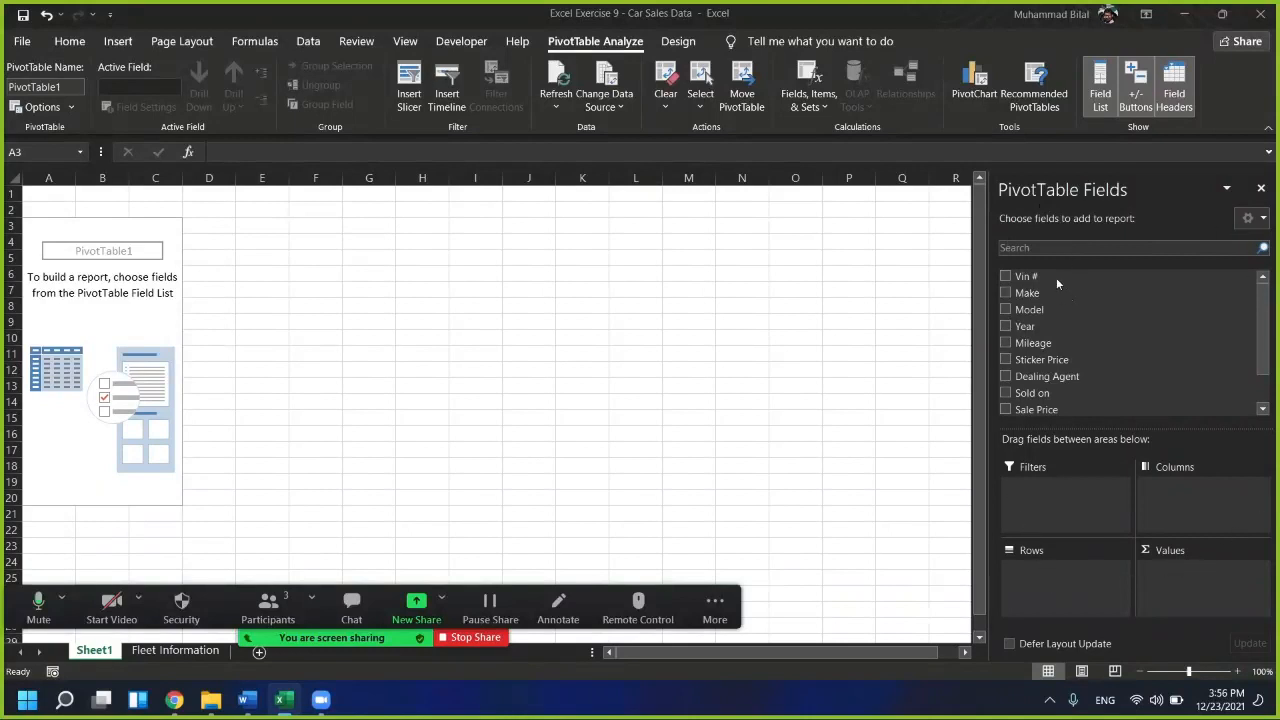
left_click(1265, 315)
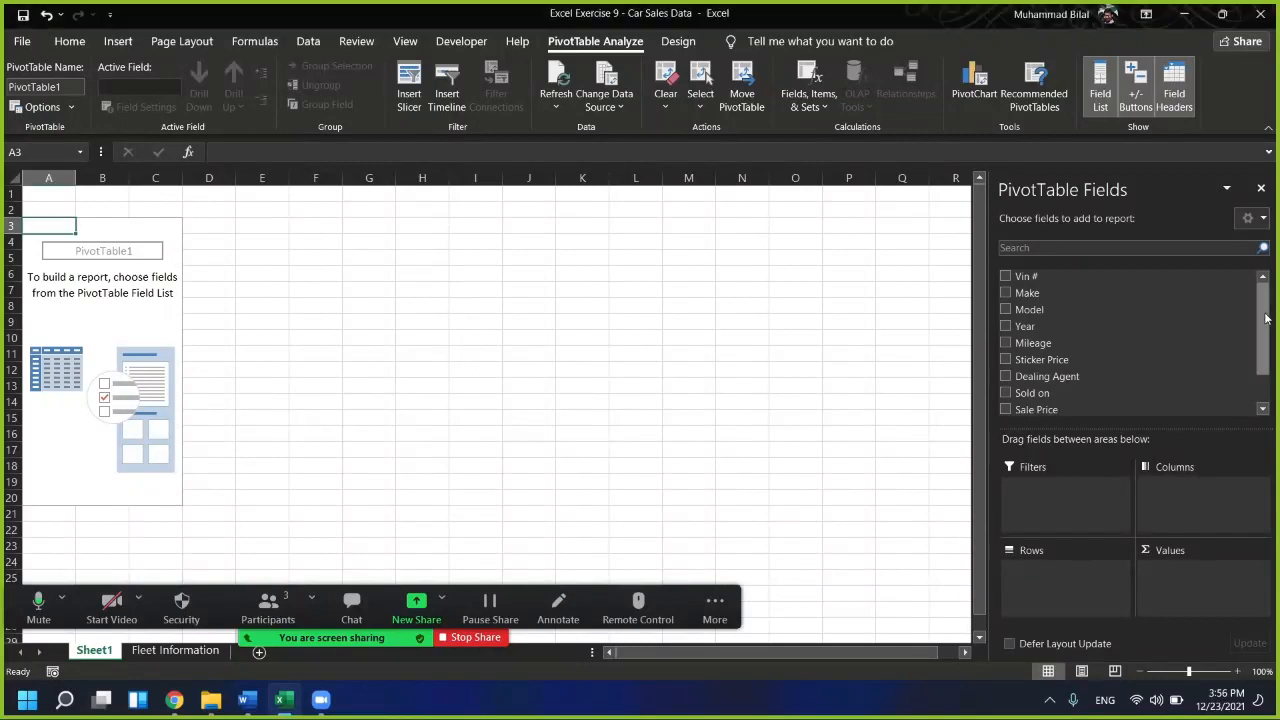
left_click_drag(1264, 368, 1263, 247)
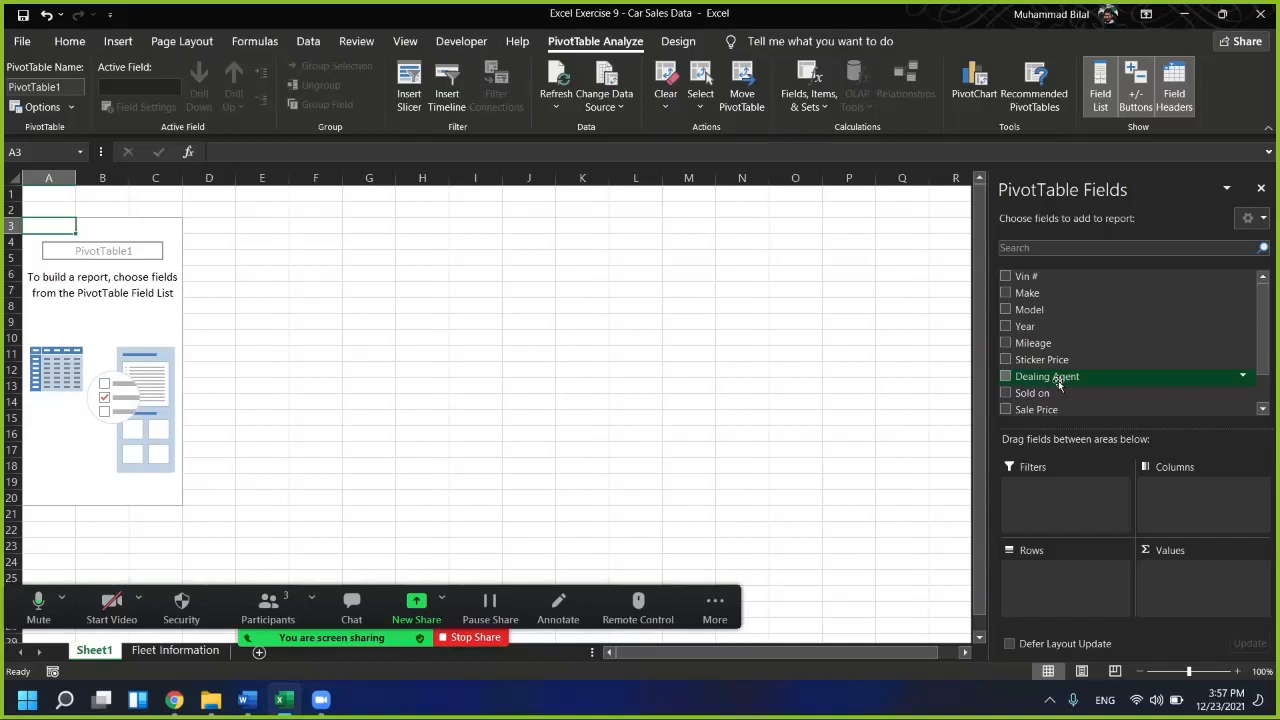
left_click_drag(1058, 380, 1083, 588)
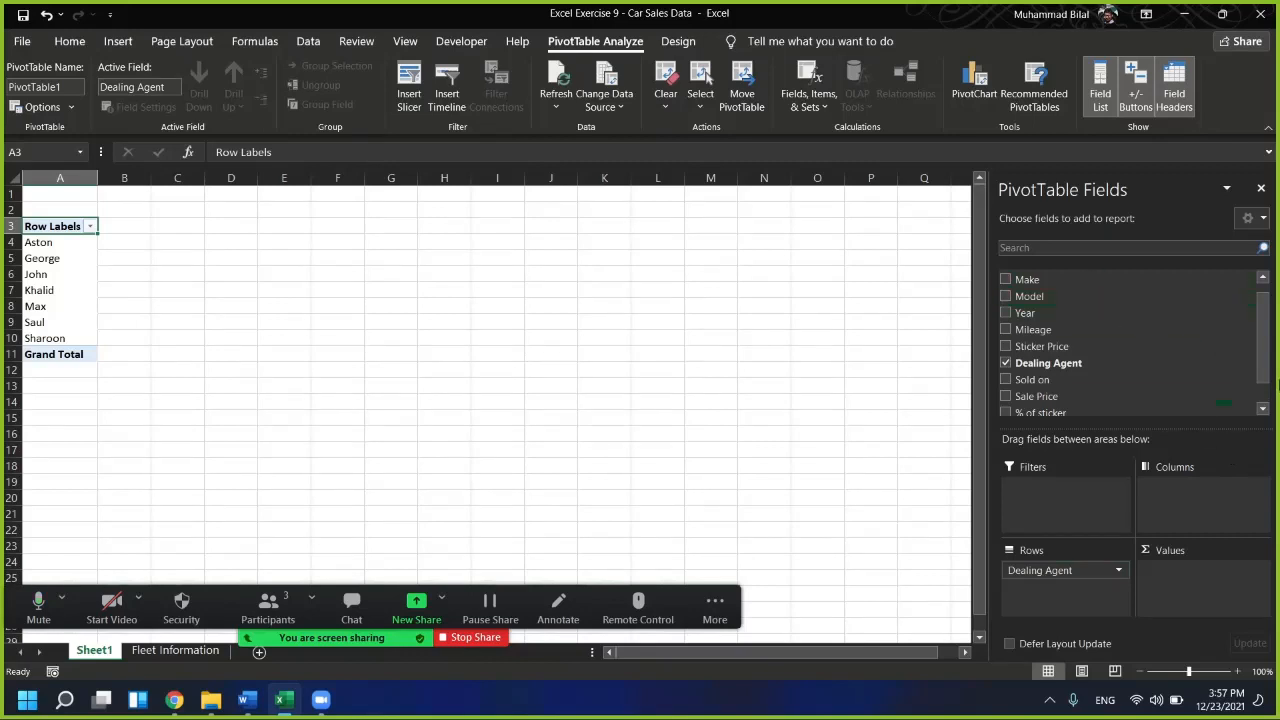
left_click_drag(1262, 344, 1264, 328)
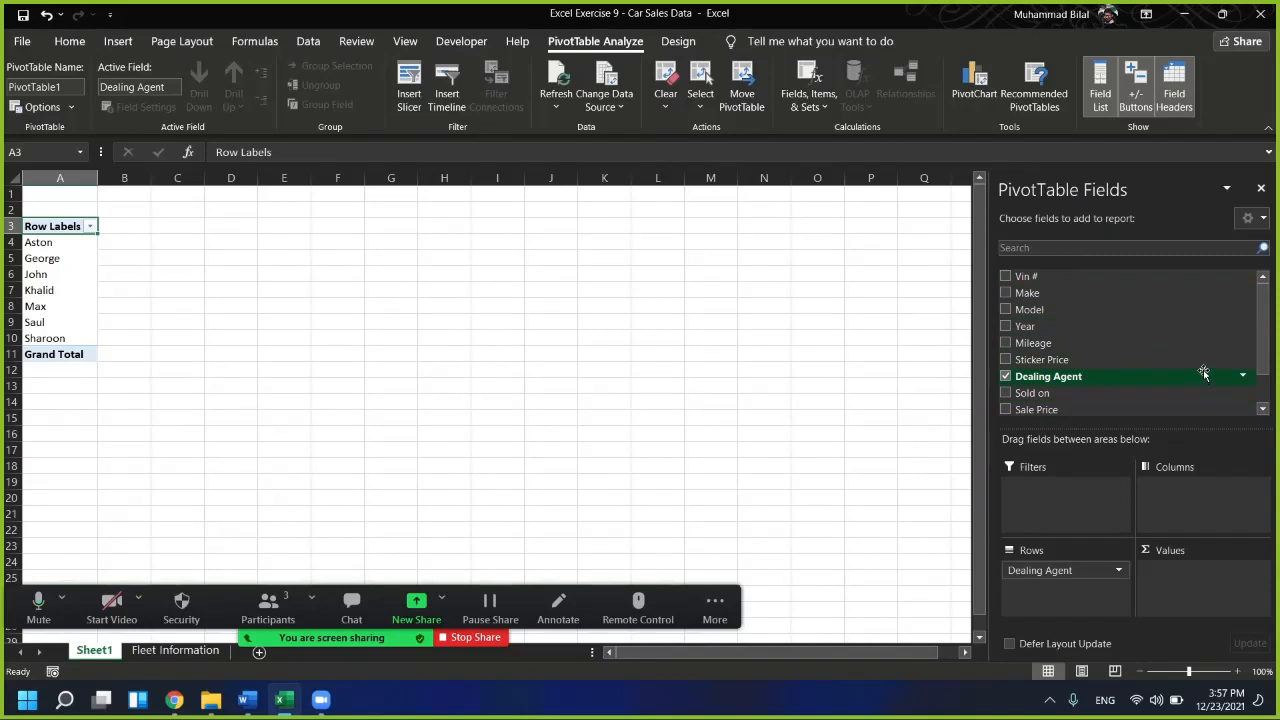
left_click_drag(1043, 385, 1186, 588)
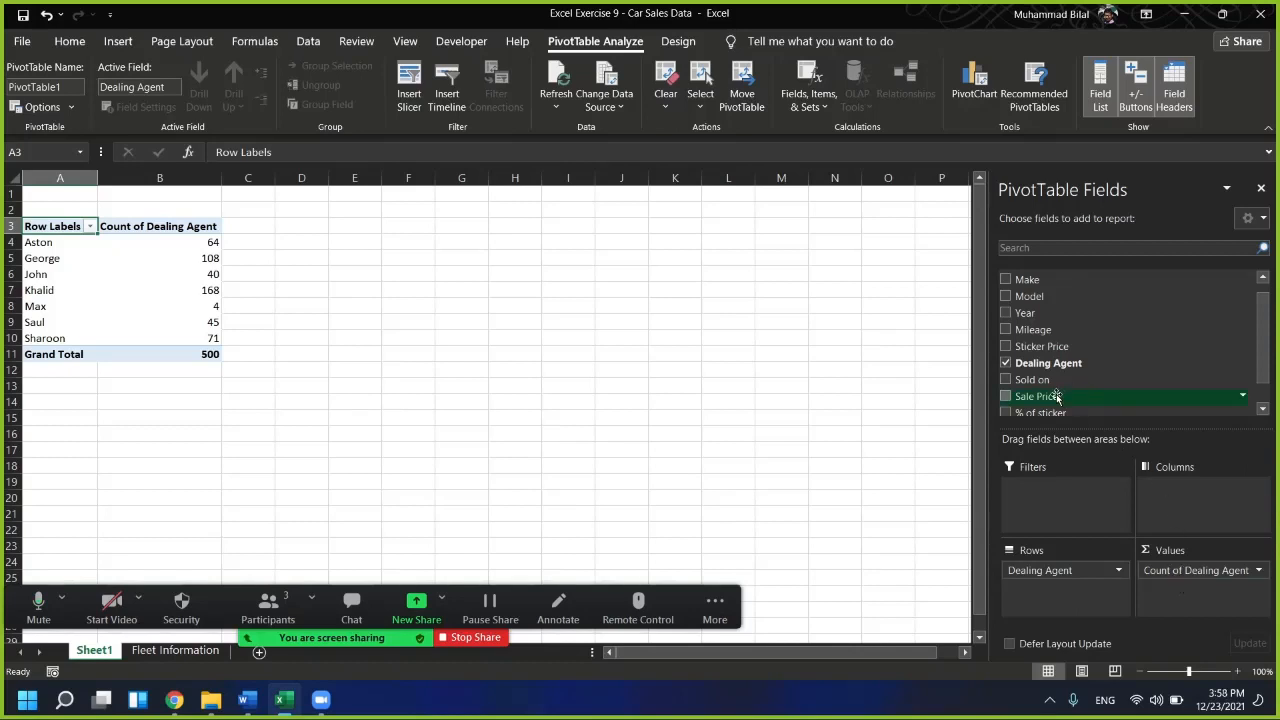
Add the sum of Sale Price to the PivotTable values and format the agents' amounts in comma style
left_click_drag(1055, 398, 1181, 589)
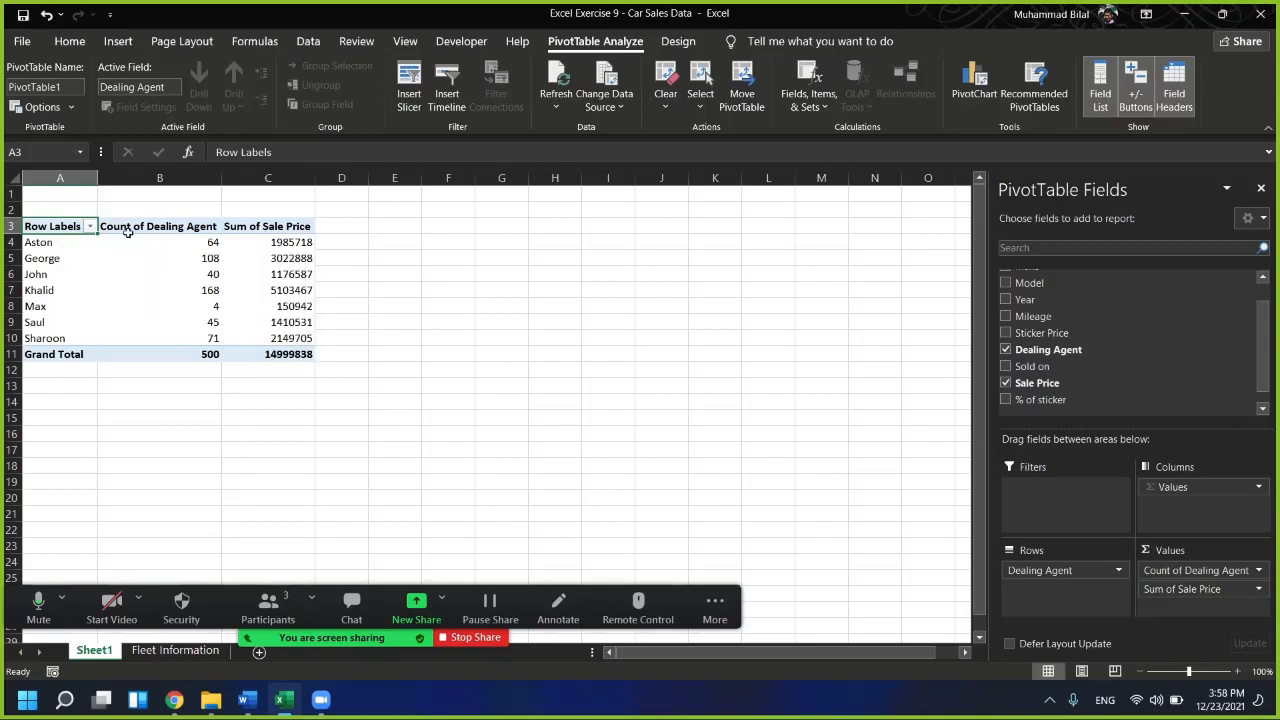
mouse_move(192, 241)
mouse_move(303, 322)
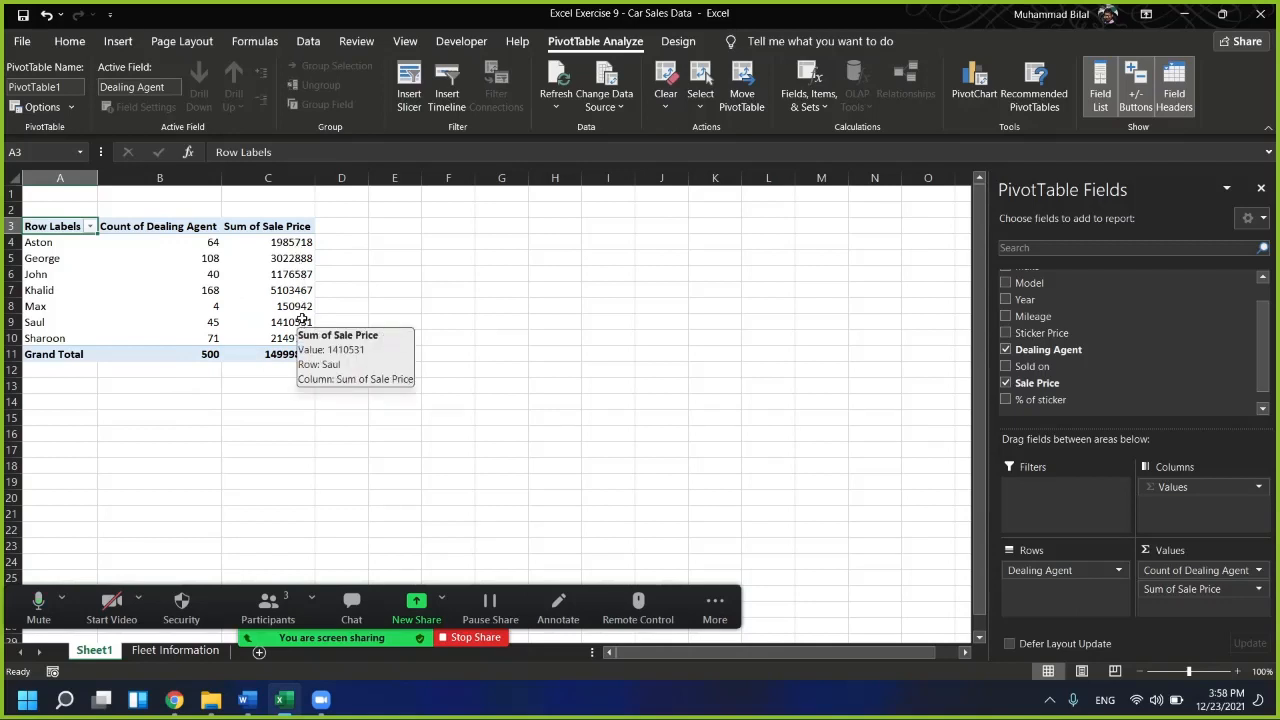
left_click_drag(267, 242, 257, 338)
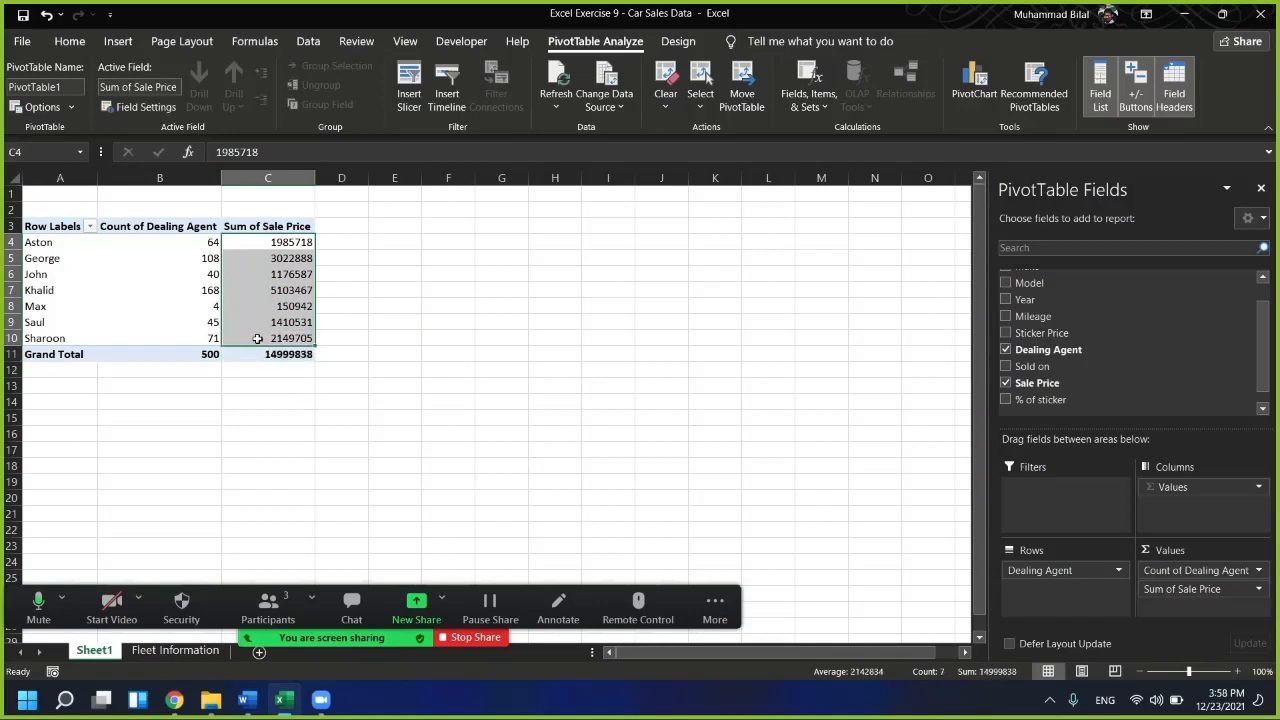
left_click(72, 41)
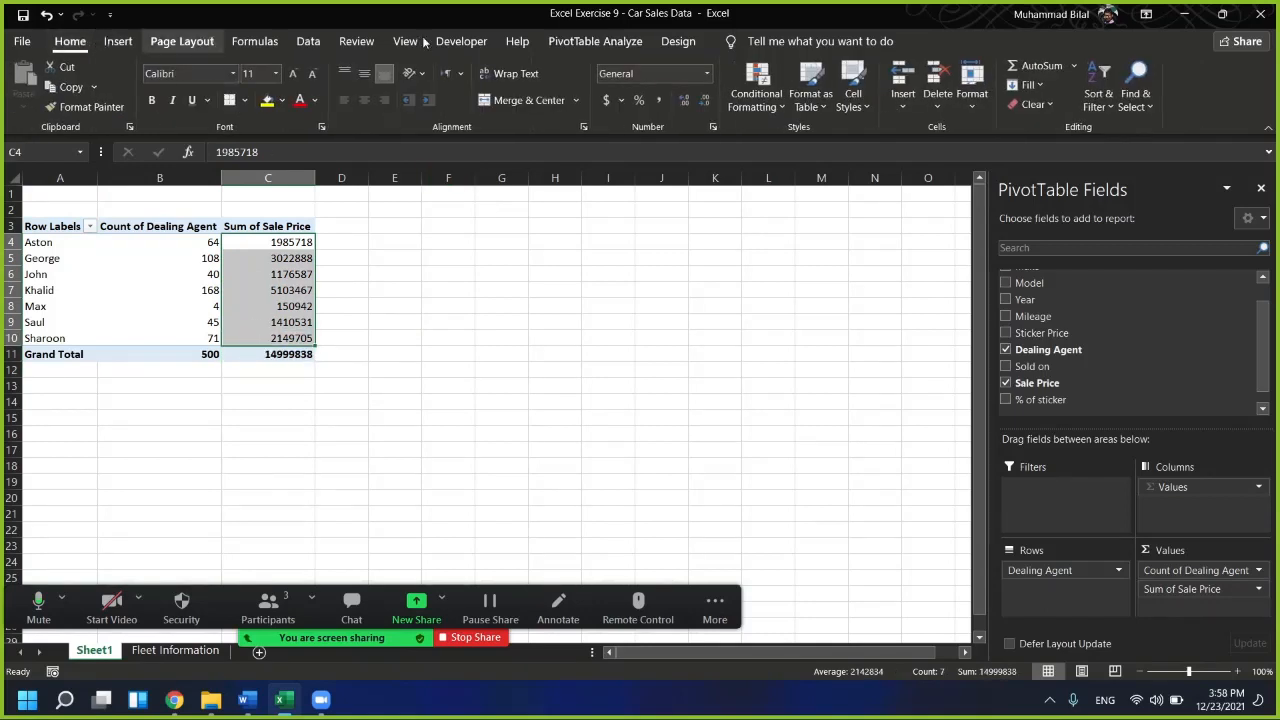
left_click(657, 100)
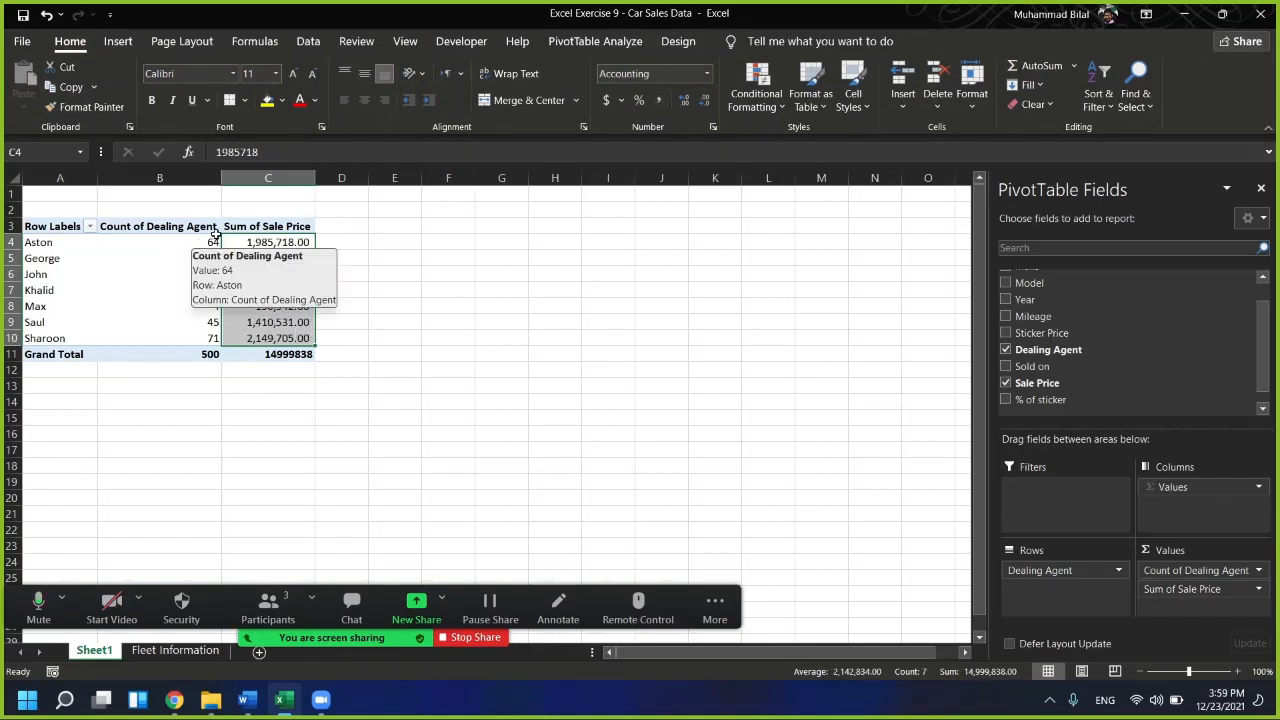
Rename the Count of Dealing Agent column heading as "Number of sales"
left_click(185, 227)
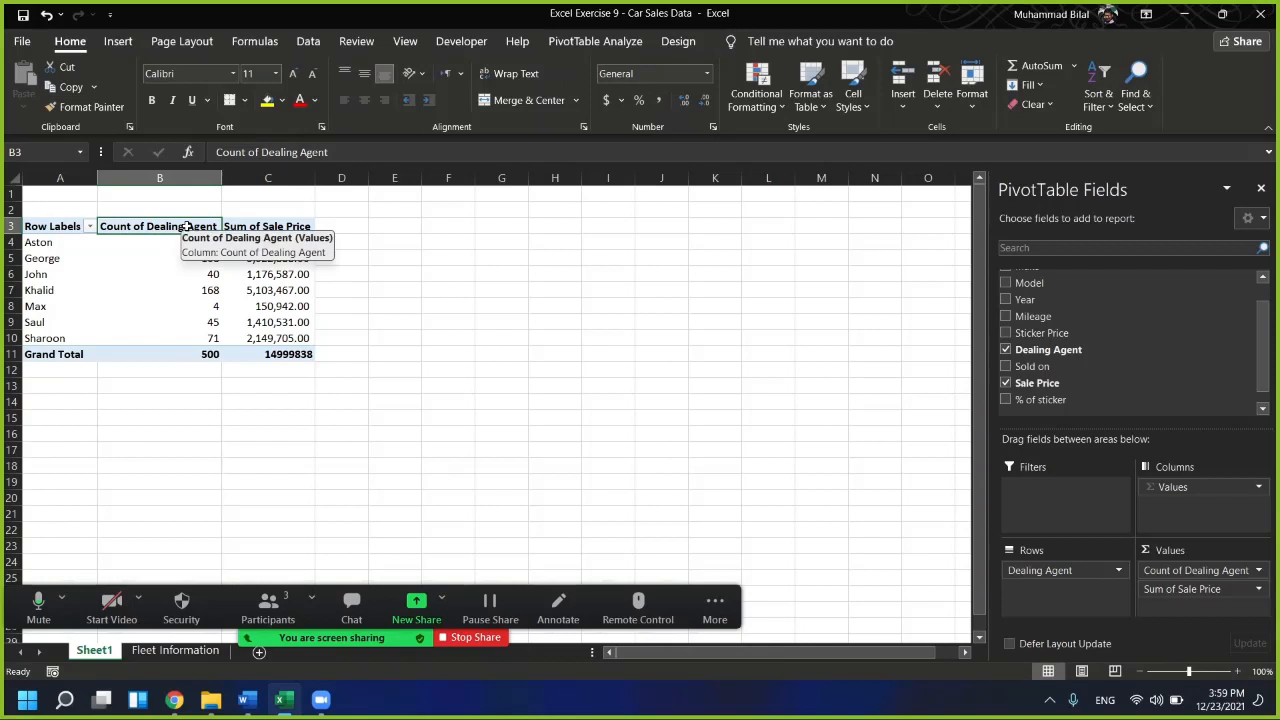
type("Number of sales")
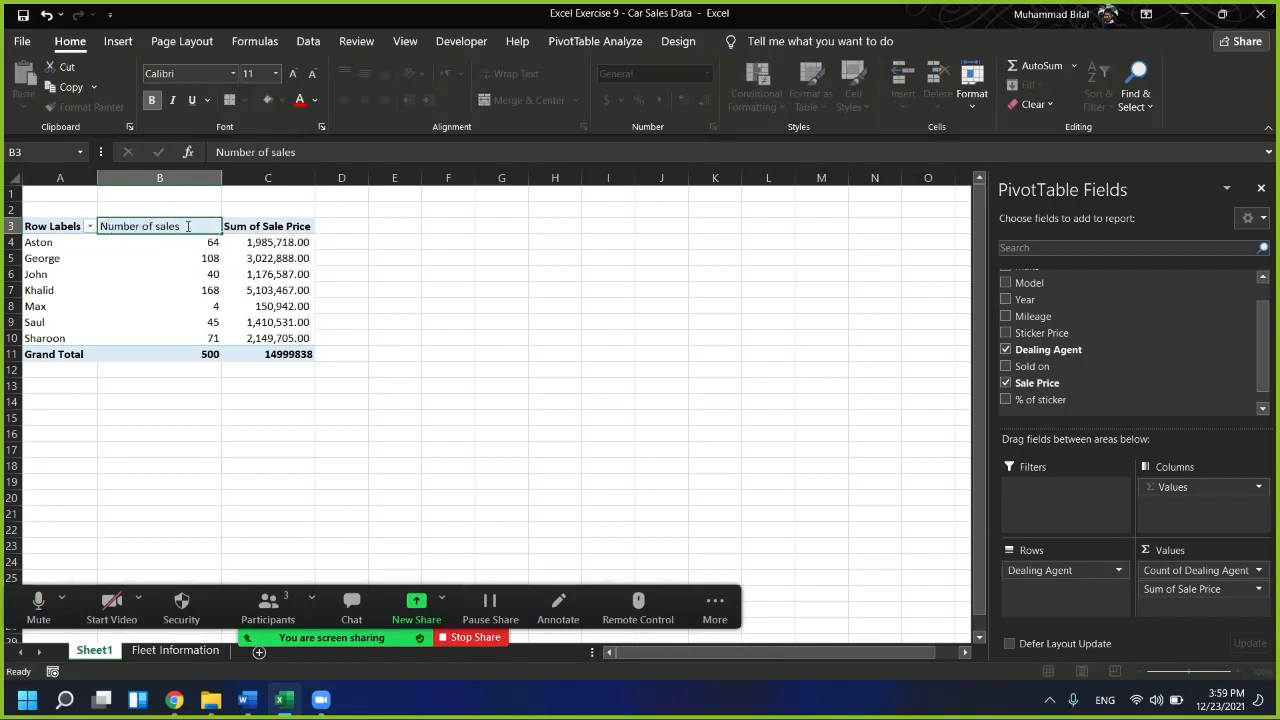
key("Return")
left_click(186, 226)
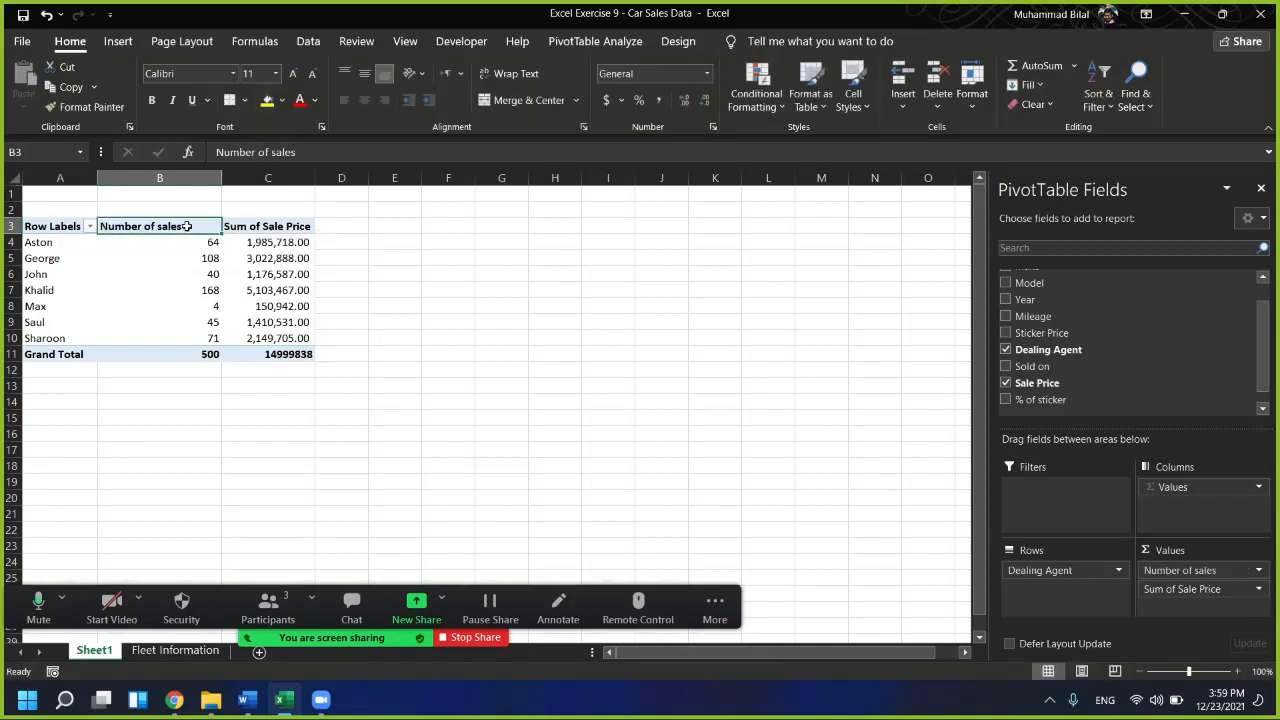
Remove the Sale Price field from the PivotTable and select the first agent's number of sales
key("Right")
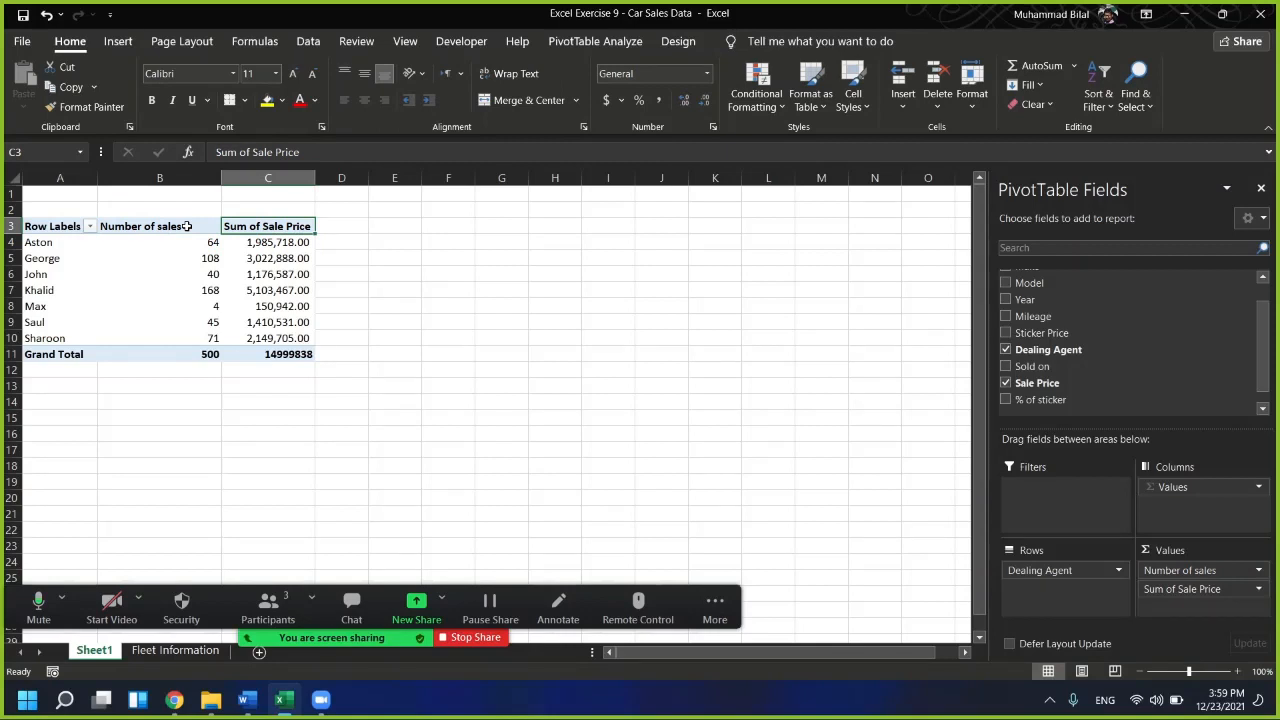
left_click(1046, 383)
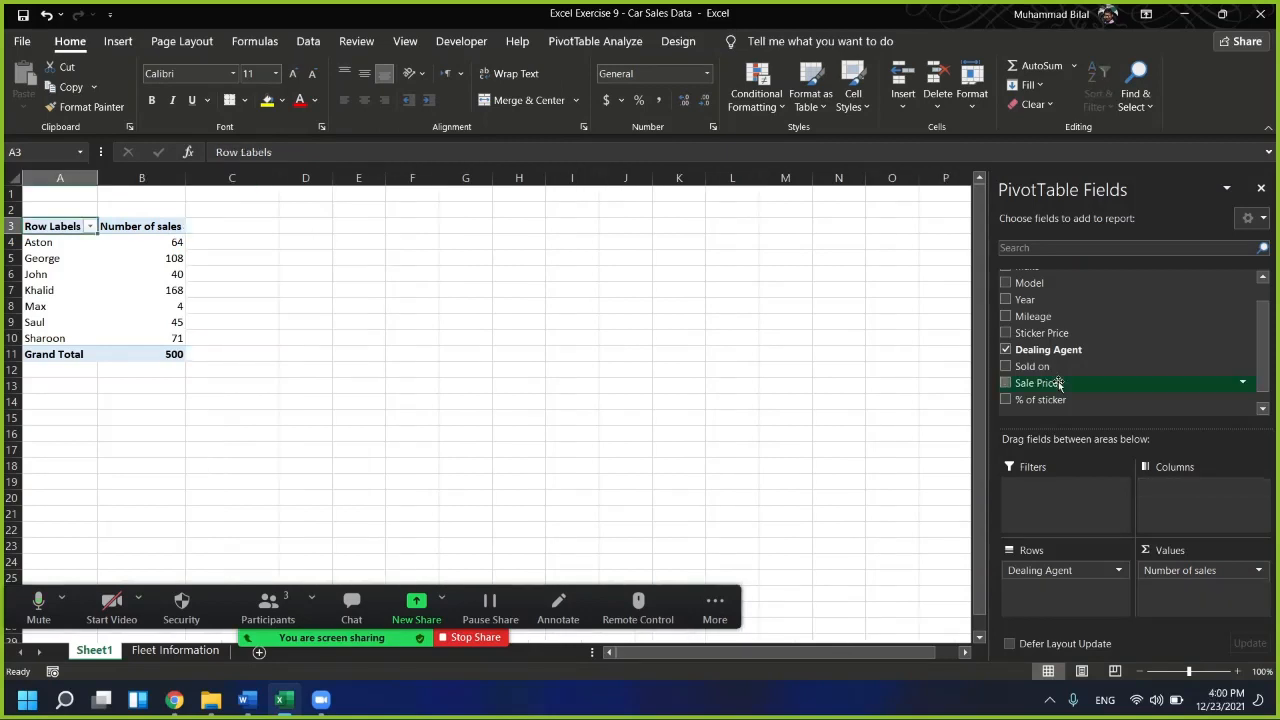
left_click(143, 246)
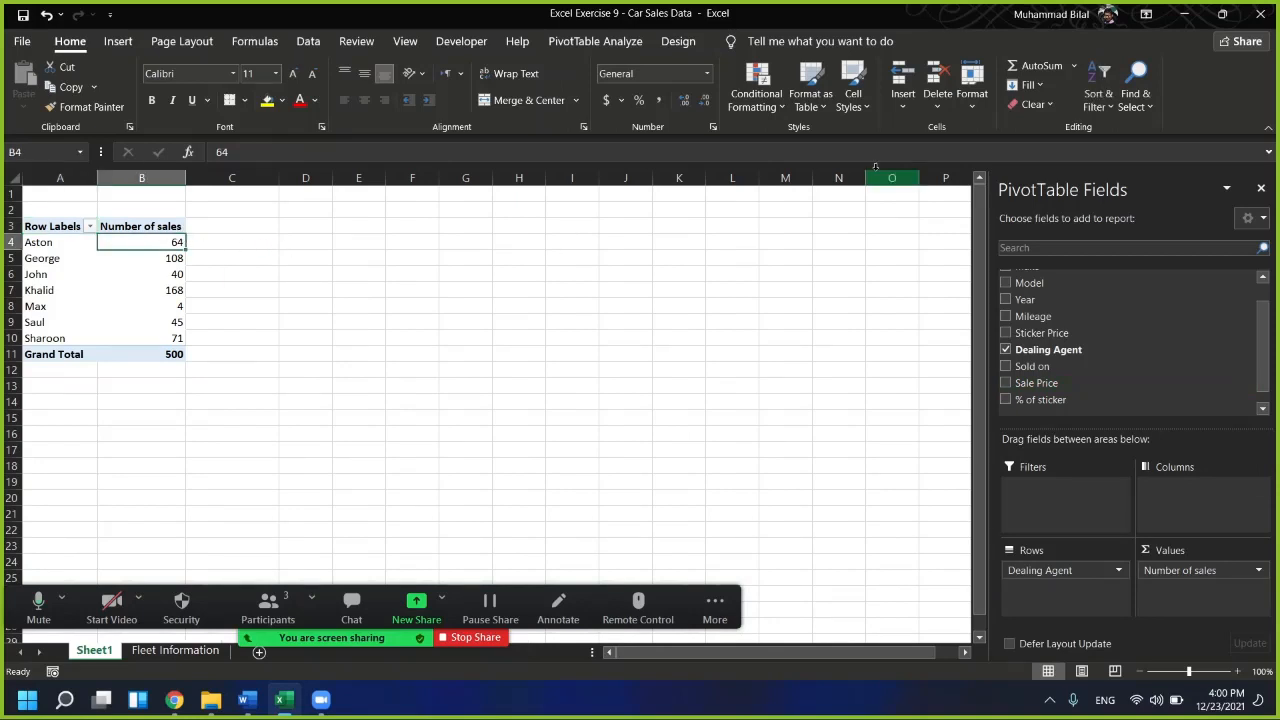
Sort the dealing agents by number of sales from largest to smallest and select the last agent's count
left_click(1103, 90)
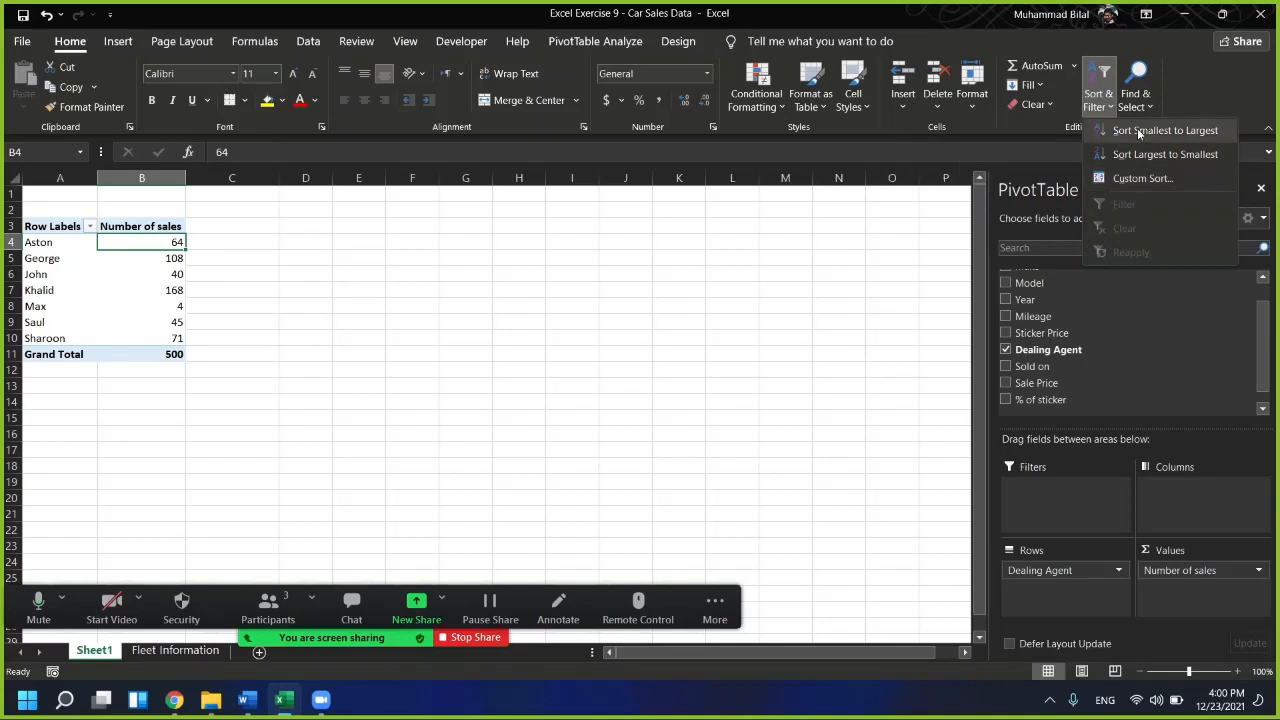
left_click(1140, 154)
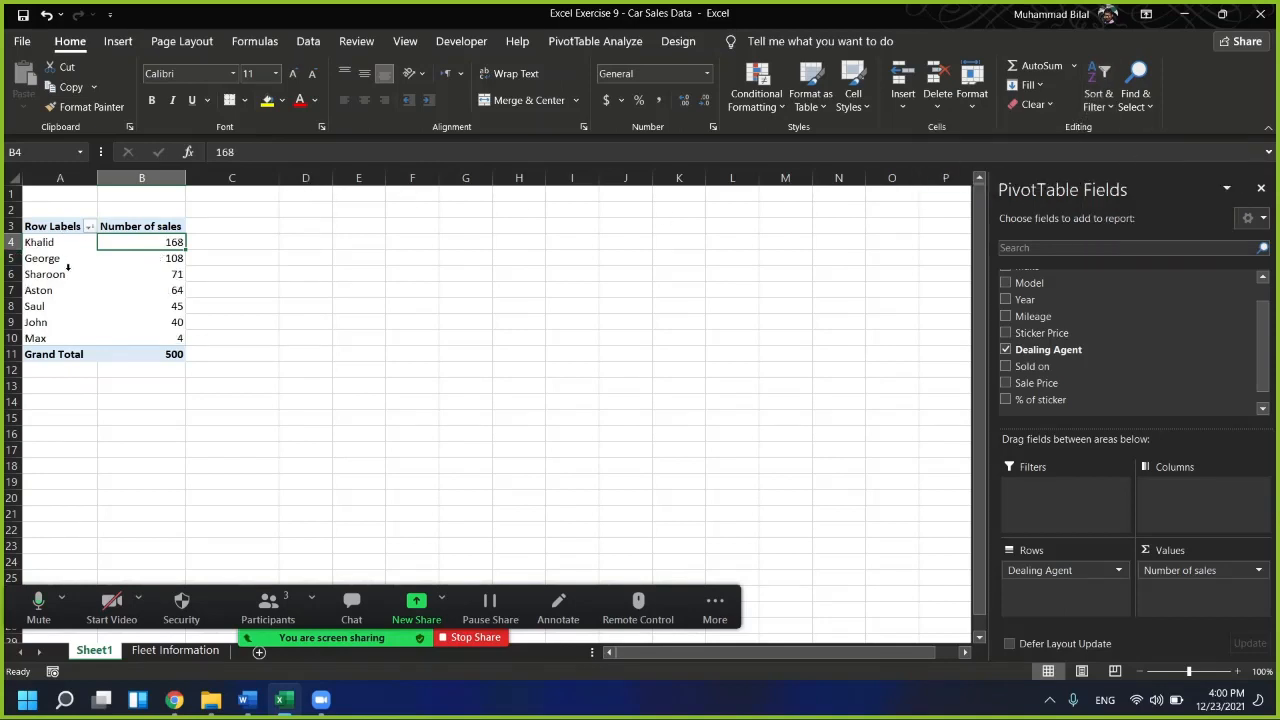
mouse_move(140, 262)
left_click(162, 338)
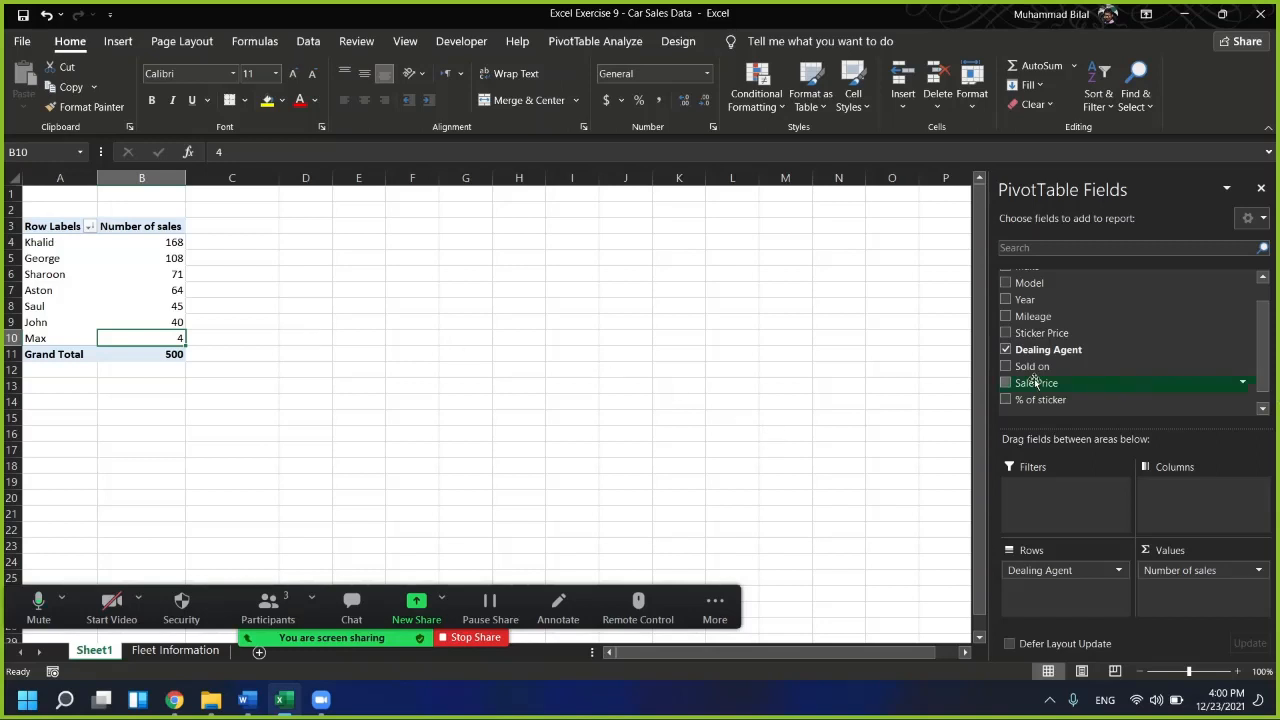
Add the sum of Sale Price to the PivotTable values below Number of sales and select the first agent's amount
left_click_drag(1037, 386, 1199, 596)
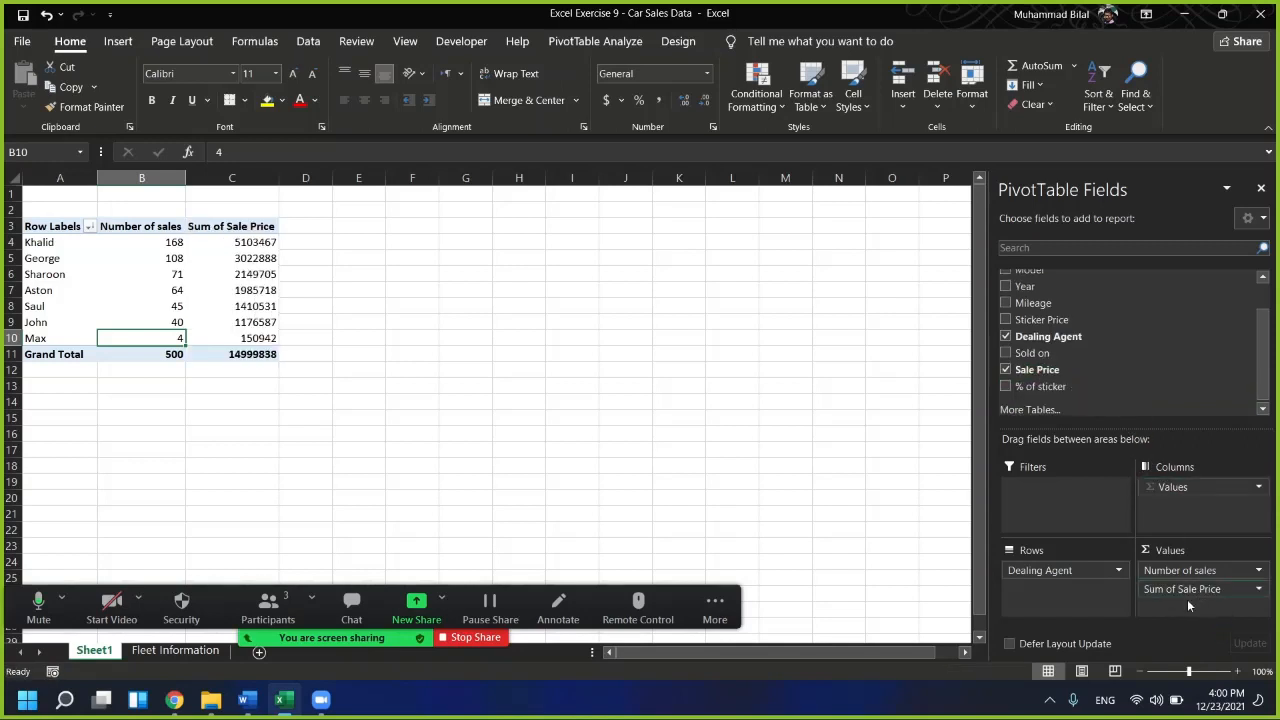
left_click(232, 243)
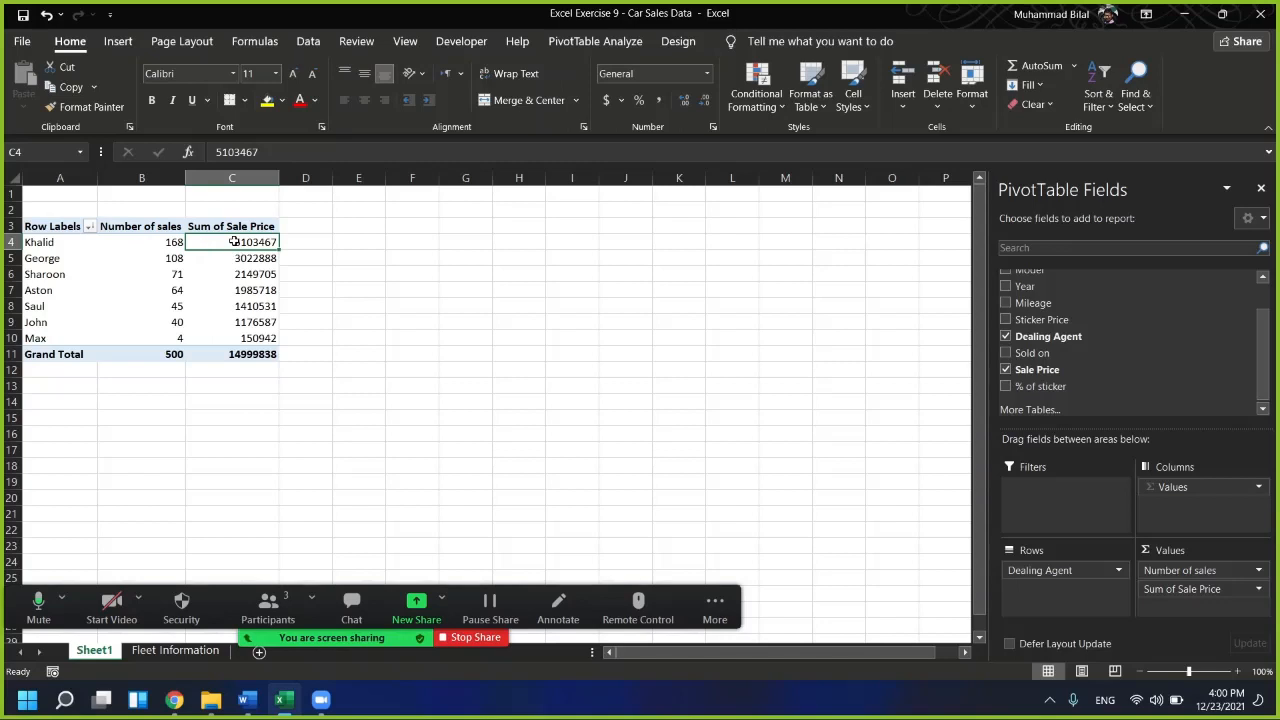
mouse_move(233, 242)
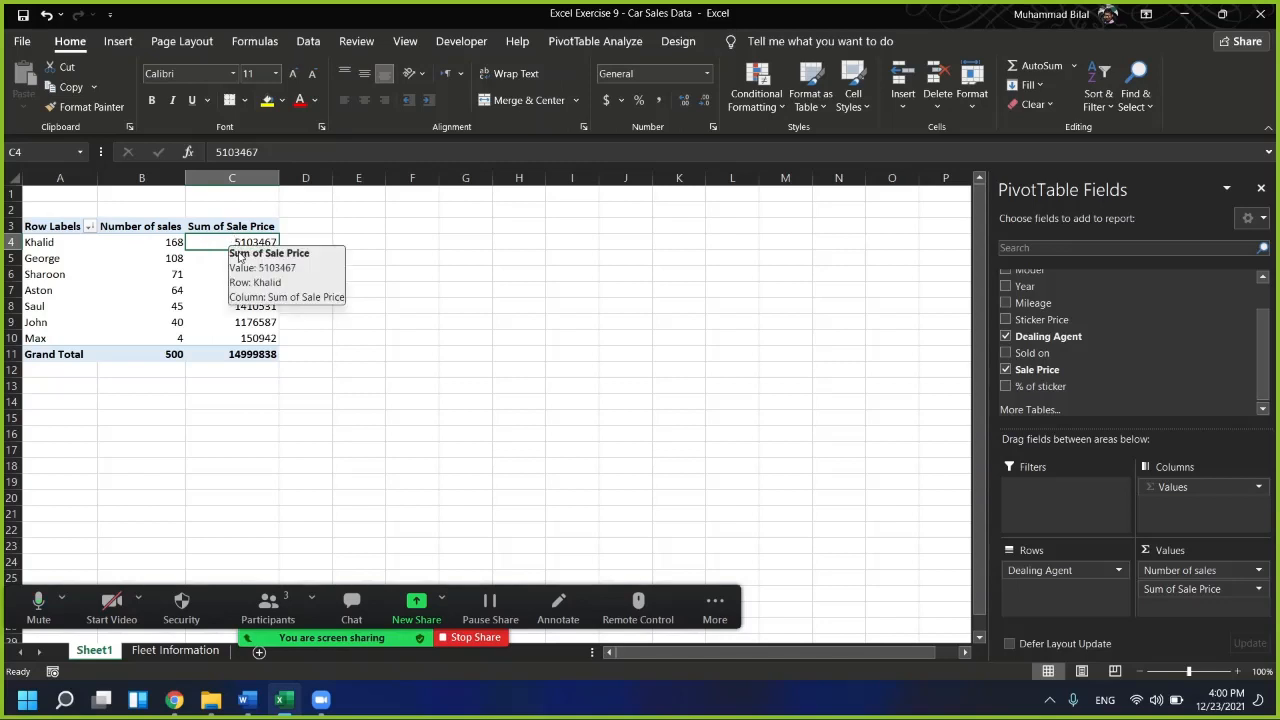